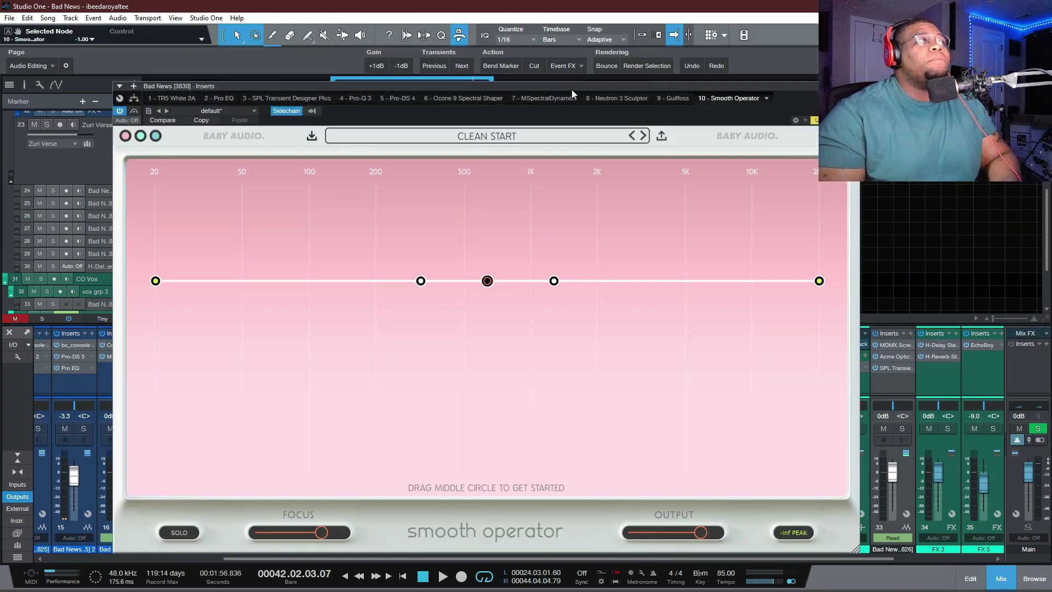
Move the Smooth Operator window slightly up and switch its colour theme to green.
{"action": "left_click_drag", "start_coordinate": [571, 90], "coordinate": [568, 58]}
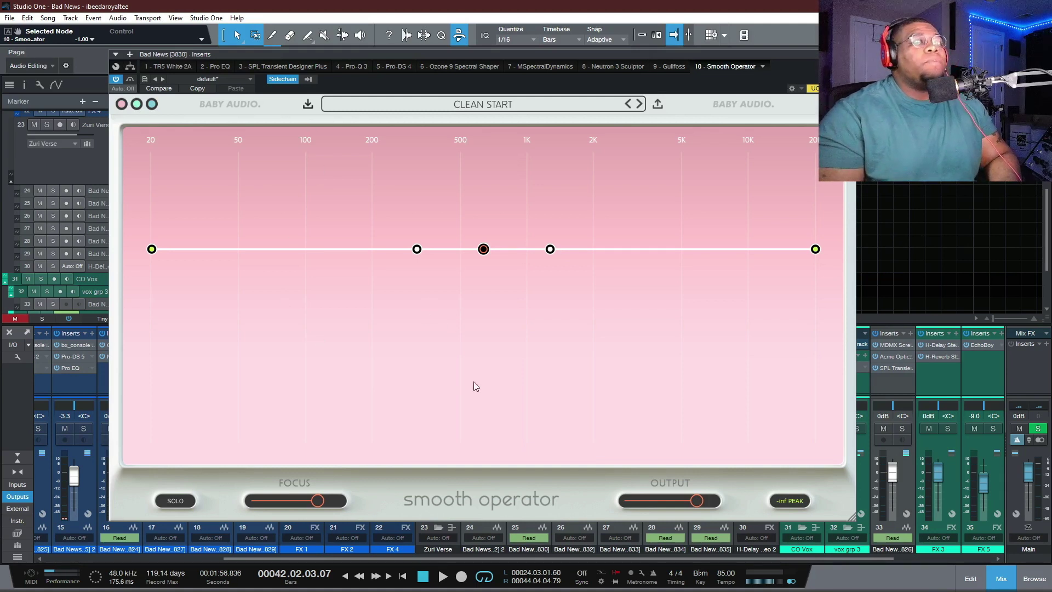
{"action": "left_click", "coordinate": [137, 104]}
{"action": "left_click", "coordinate": [152, 104]}
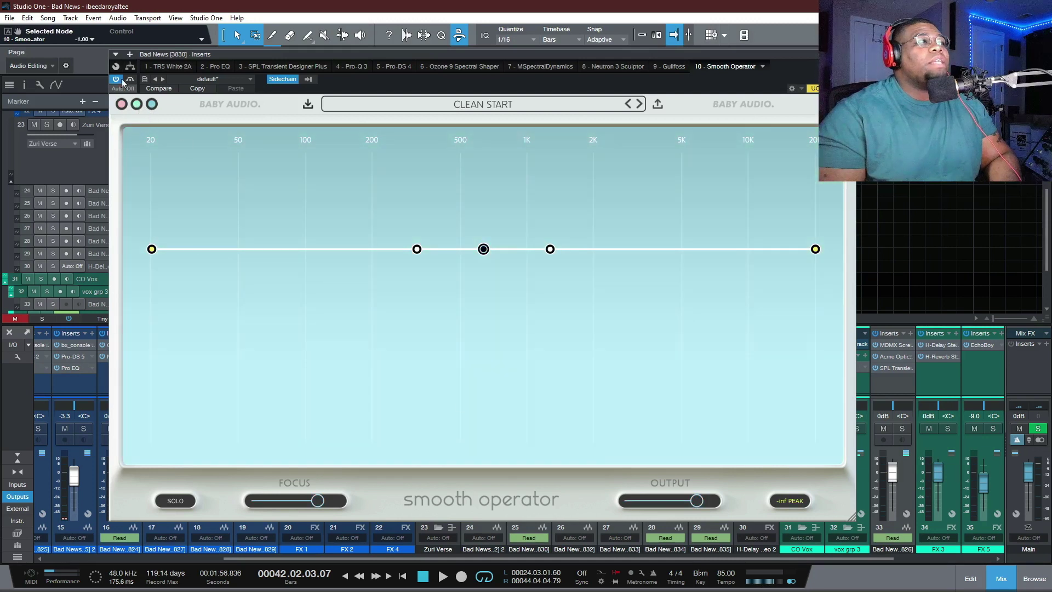
{"action": "left_click", "coordinate": [136, 104]}
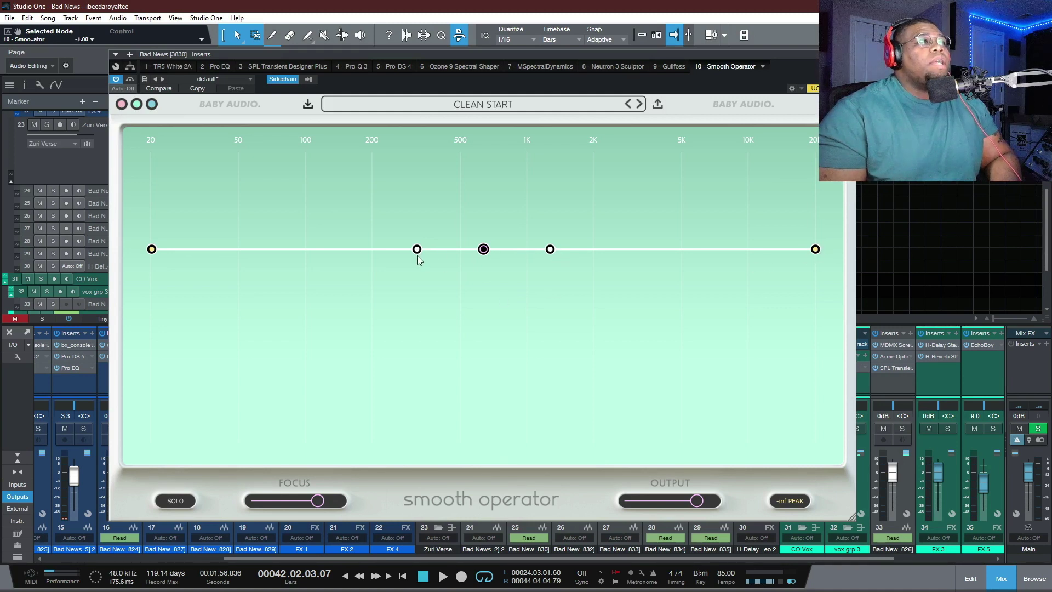
Try a dip near 110 Hz with the 316 Hz node, and return the node to its original flat position.
{"action": "mouse_move", "coordinate": [417, 252]}
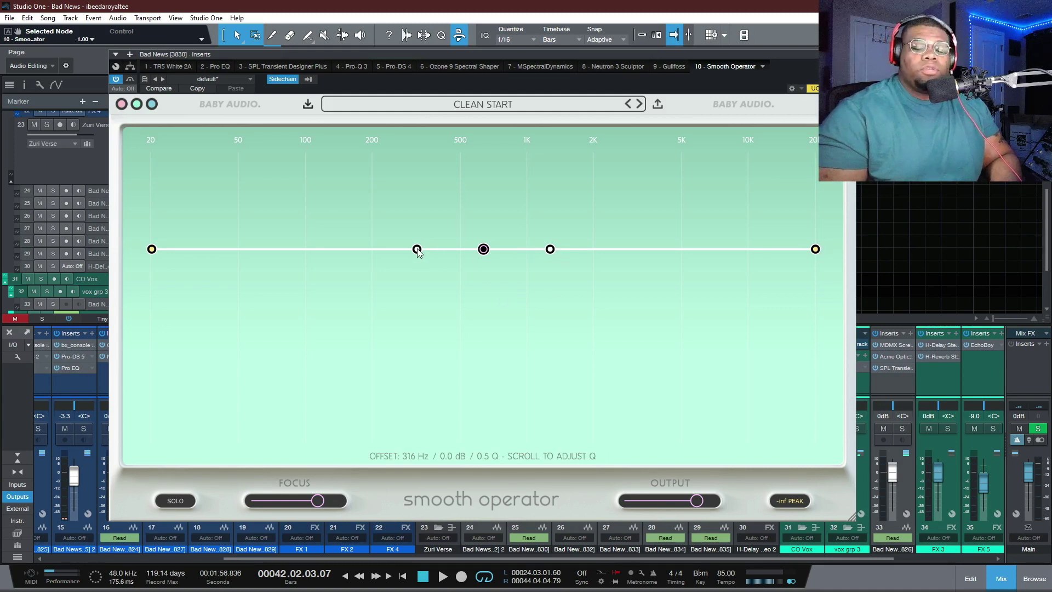
{"action": "left_click_drag", "start_coordinate": [417, 250], "coordinate": [315, 301]}
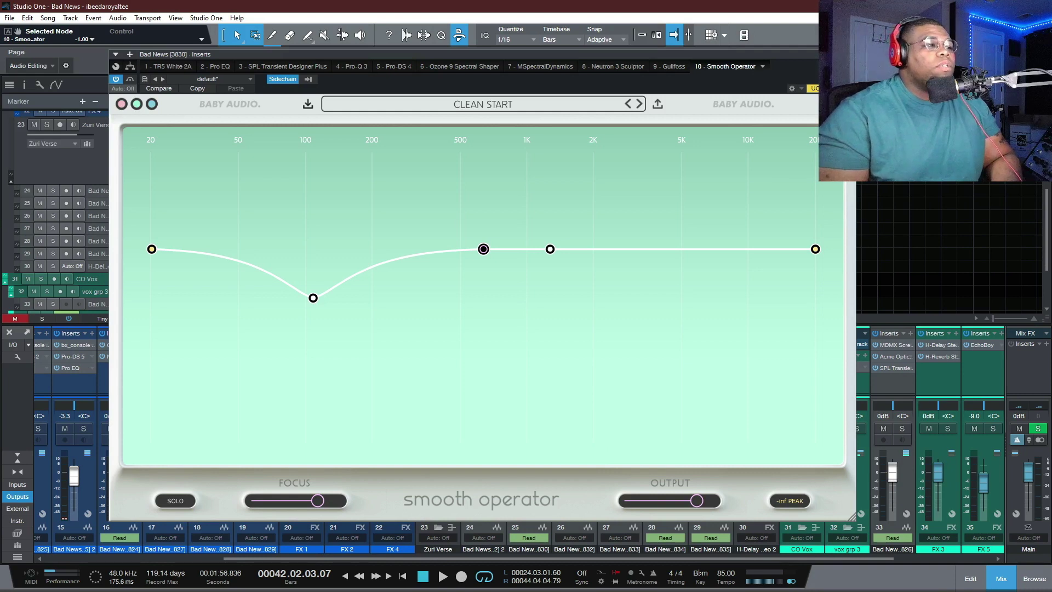
{"action": "left_click_drag", "start_coordinate": [315, 299], "coordinate": [387, 252]}
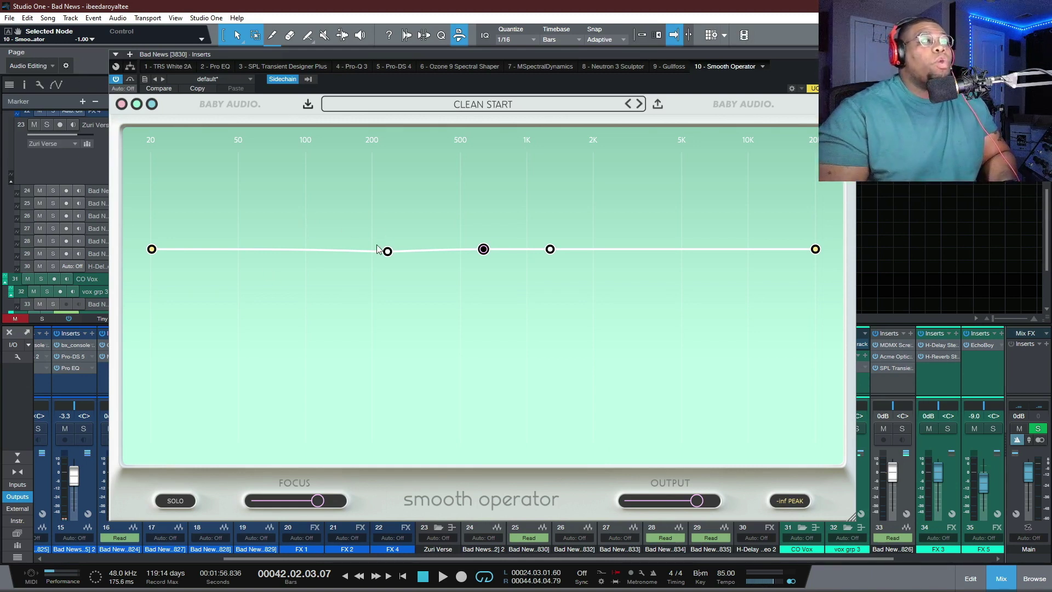
{"action": "left_click_drag", "start_coordinate": [388, 252], "coordinate": [417, 250]}
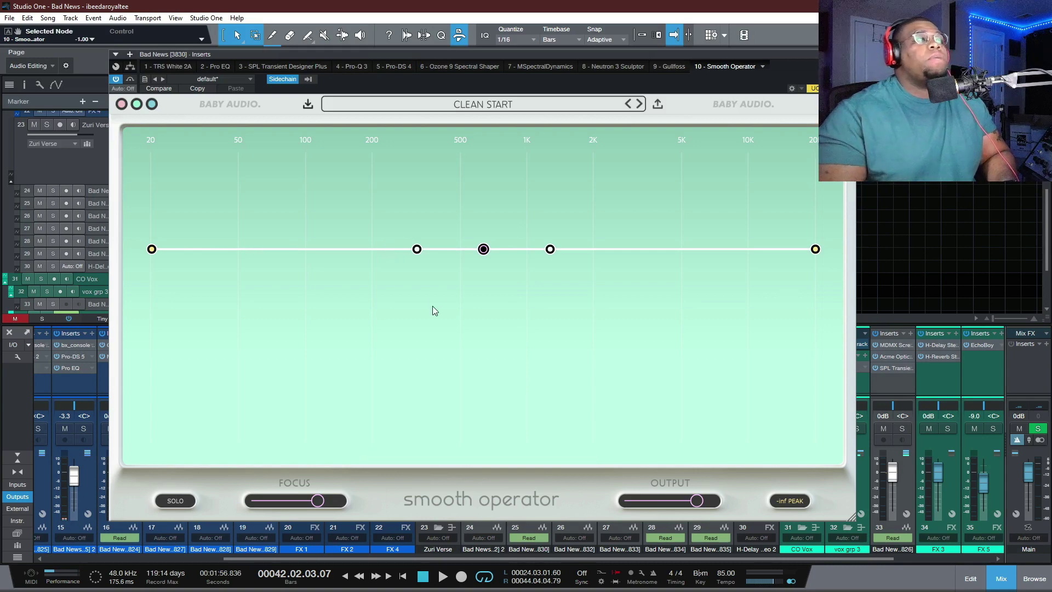
Browse Smooth Operator's preset list and close it without loading a preset.
{"action": "left_click", "coordinate": [499, 104]}
{"action": "scroll", "coordinate": [469, 411], "scroll_direction": "down", "scroll_amount": 10}
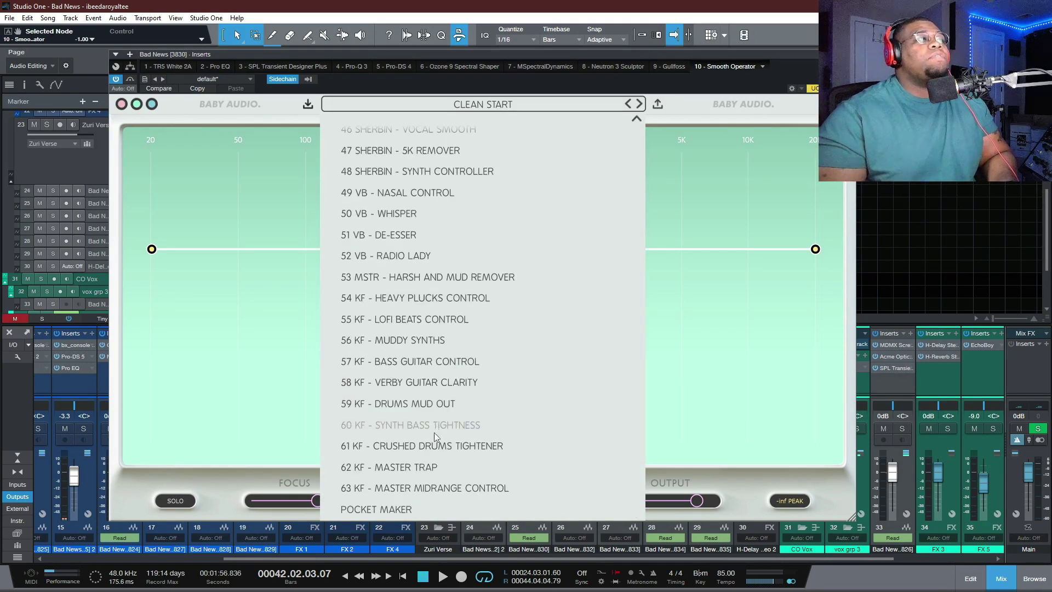
{"action": "scroll", "coordinate": [436, 426], "scroll_direction": "up", "scroll_amount": 8}
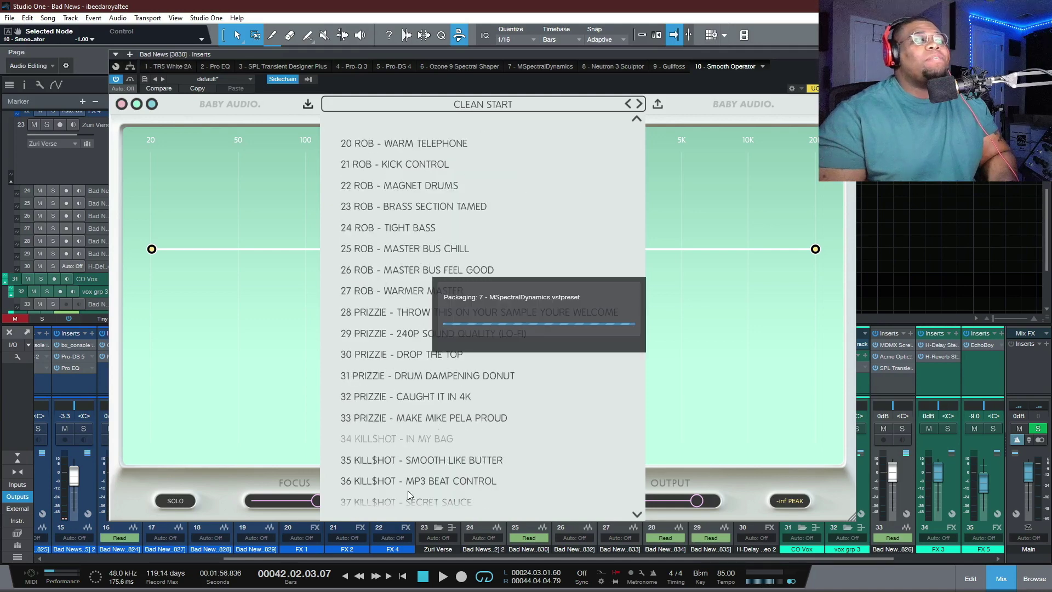
{"action": "scroll", "coordinate": [403, 482], "scroll_direction": "down", "scroll_amount": 3}
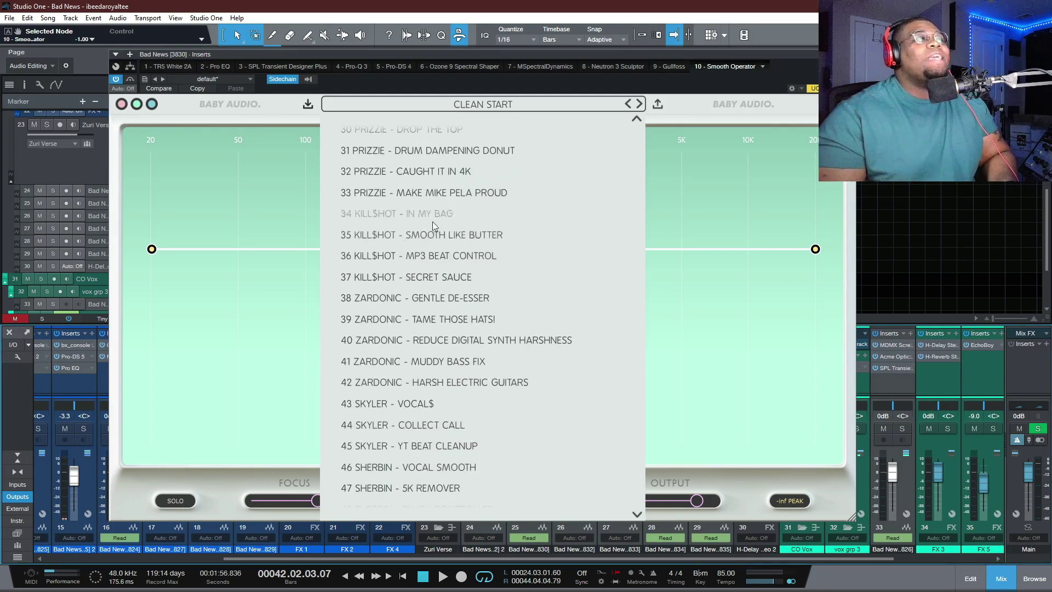
{"action": "scroll", "coordinate": [438, 265], "scroll_direction": "up", "scroll_amount": 9}
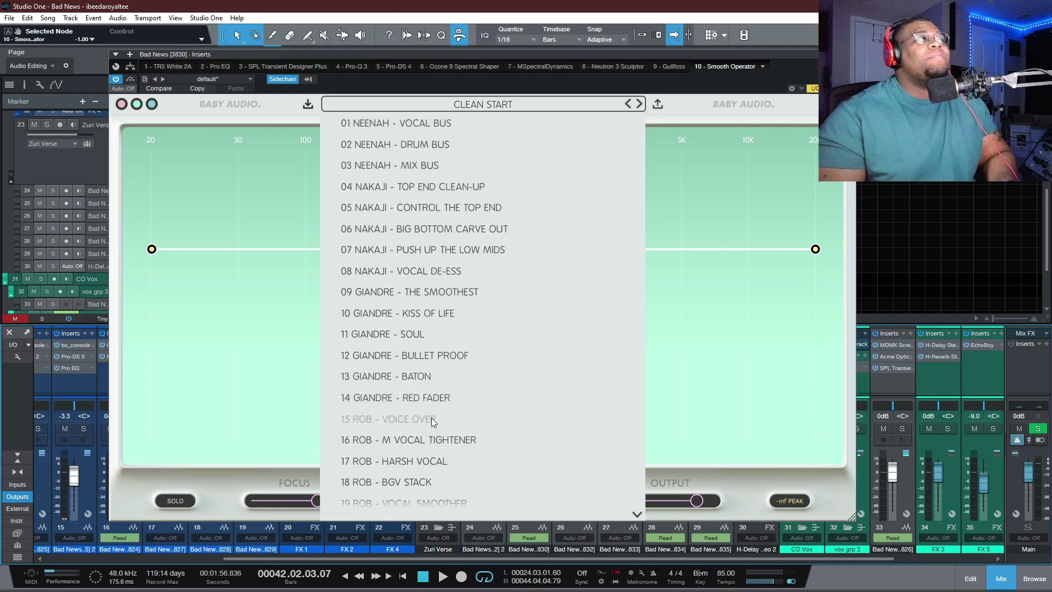
{"action": "left_click", "coordinate": [696, 102]}
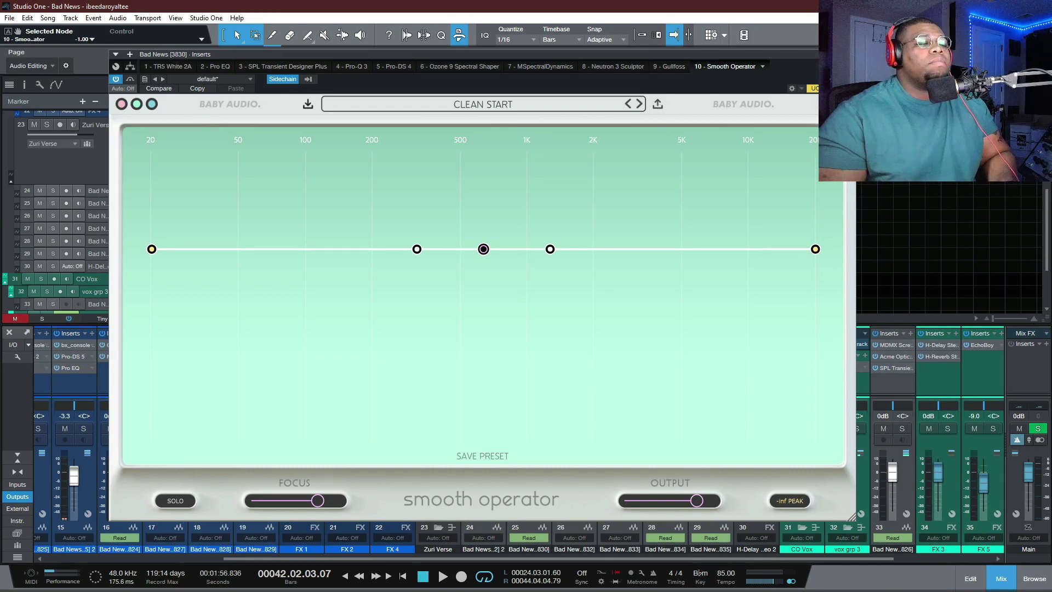
Try Smooth Operator's internal side chain switch and plugin bypass, restoring both to their original states.
{"action": "left_click", "coordinate": [829, 104]}
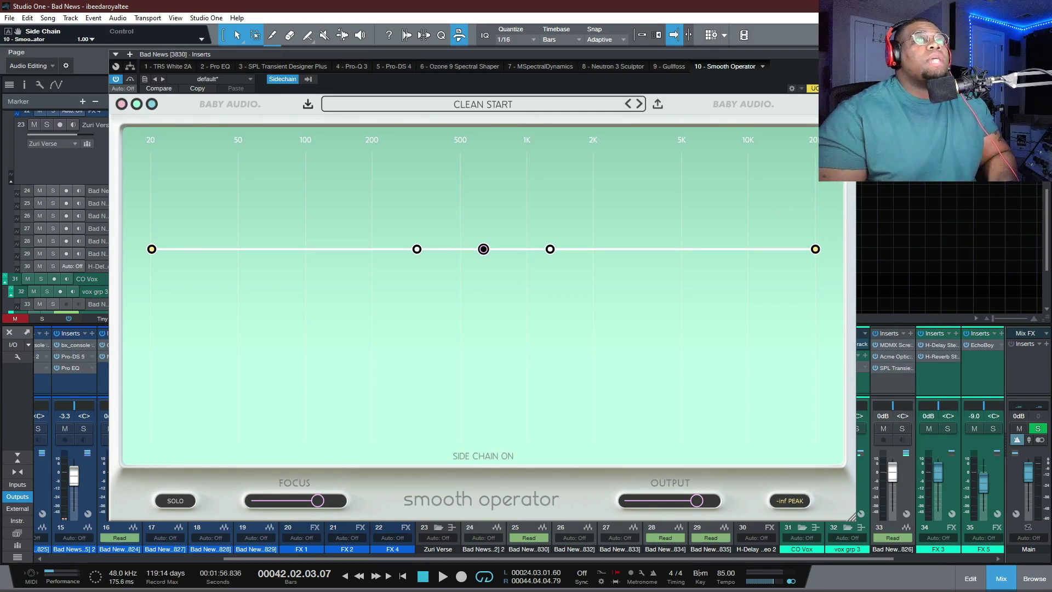
{"action": "left_click", "coordinate": [829, 104]}
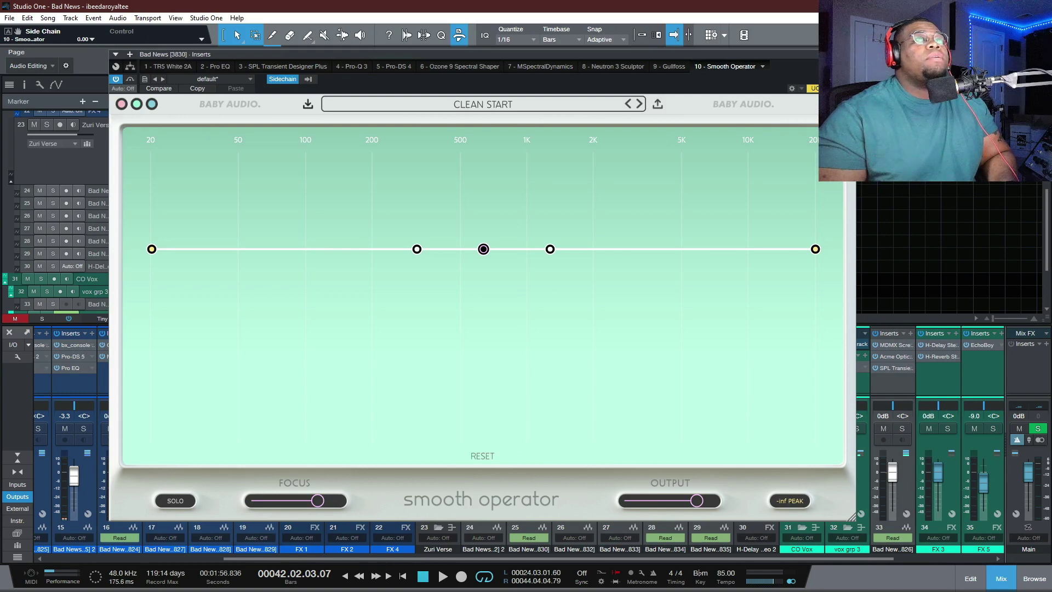
{"action": "left_click", "coordinate": [731, 107]}
{"action": "left_click", "coordinate": [729, 110]}
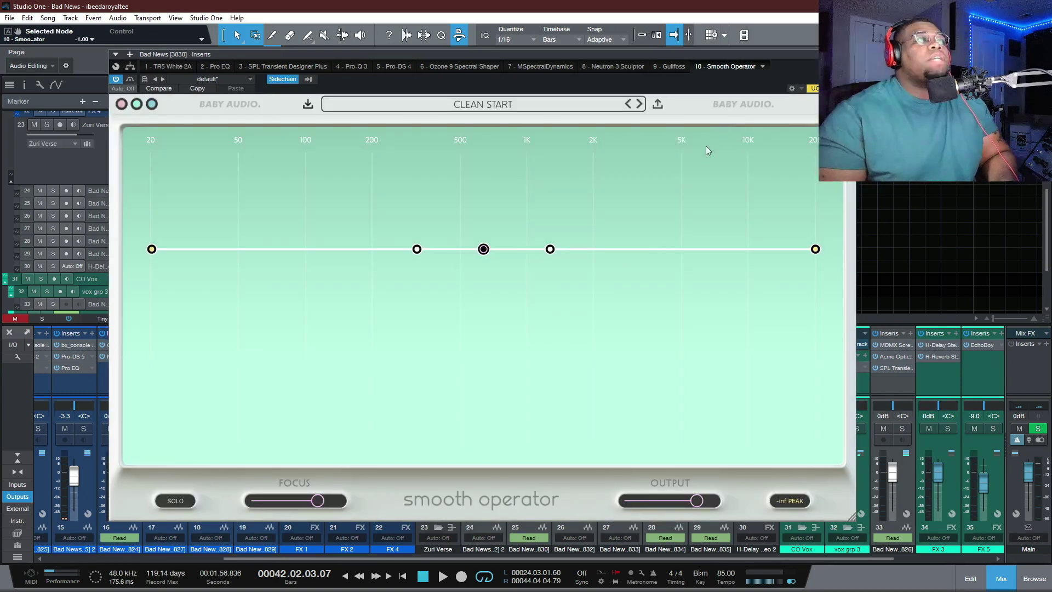
{"action": "left_click", "coordinate": [735, 109]}
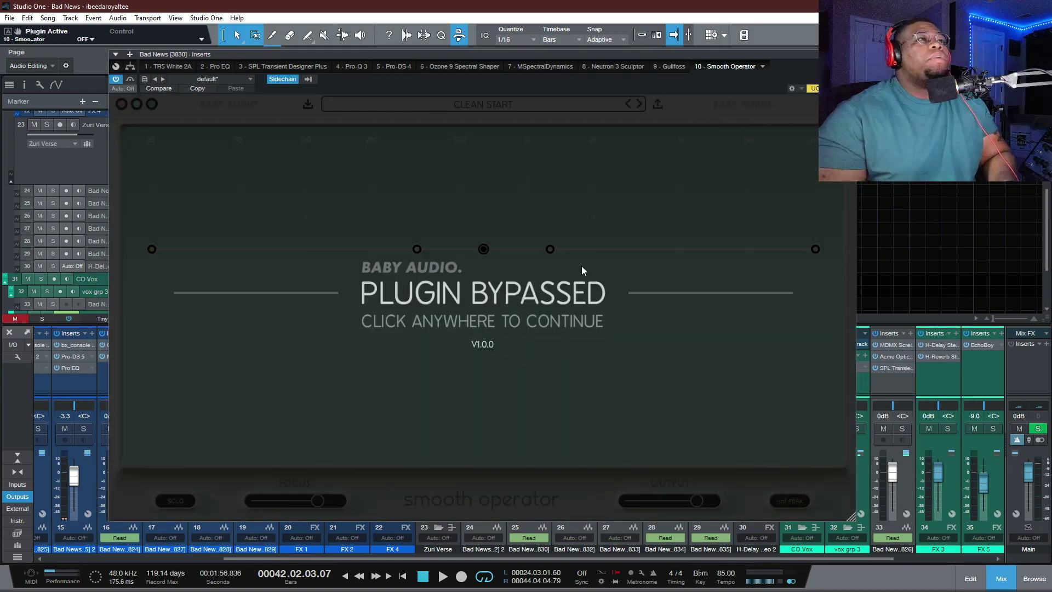
{"action": "left_click", "coordinate": [399, 323]}
Check the Output, Focus and Solo controls, and try the RMS meter mode before returning to Peak.
{"action": "mouse_move", "coordinate": [704, 501]}
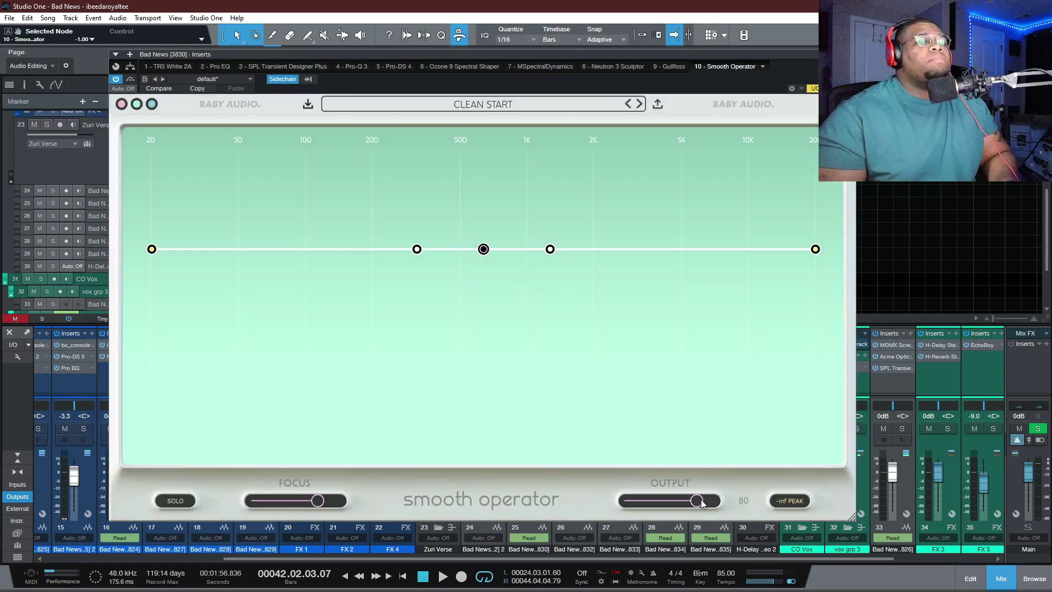
{"action": "left_click", "coordinate": [791, 504]}
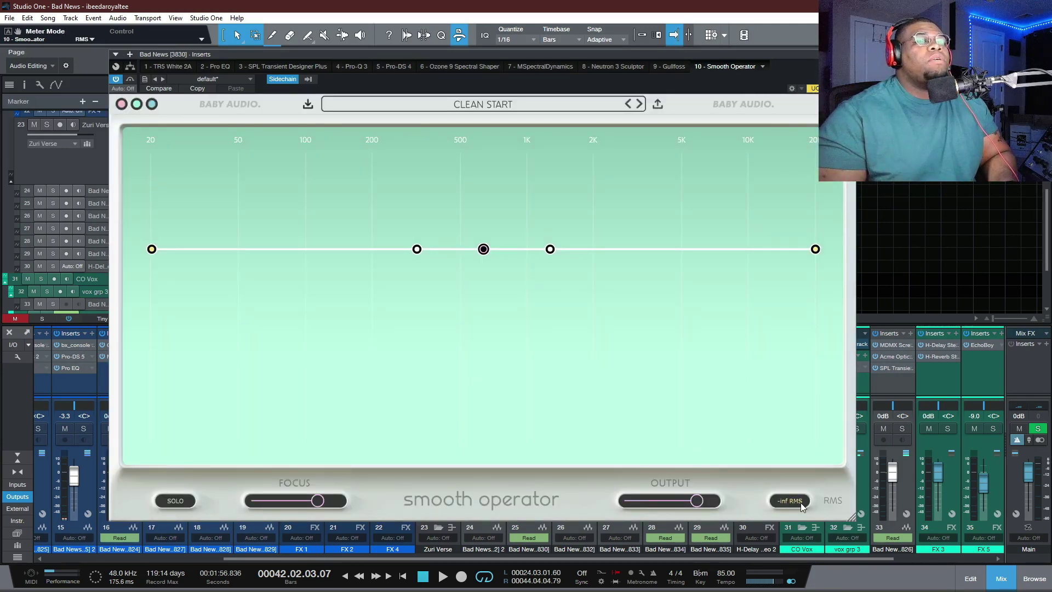
{"action": "left_click", "coordinate": [801, 502]}
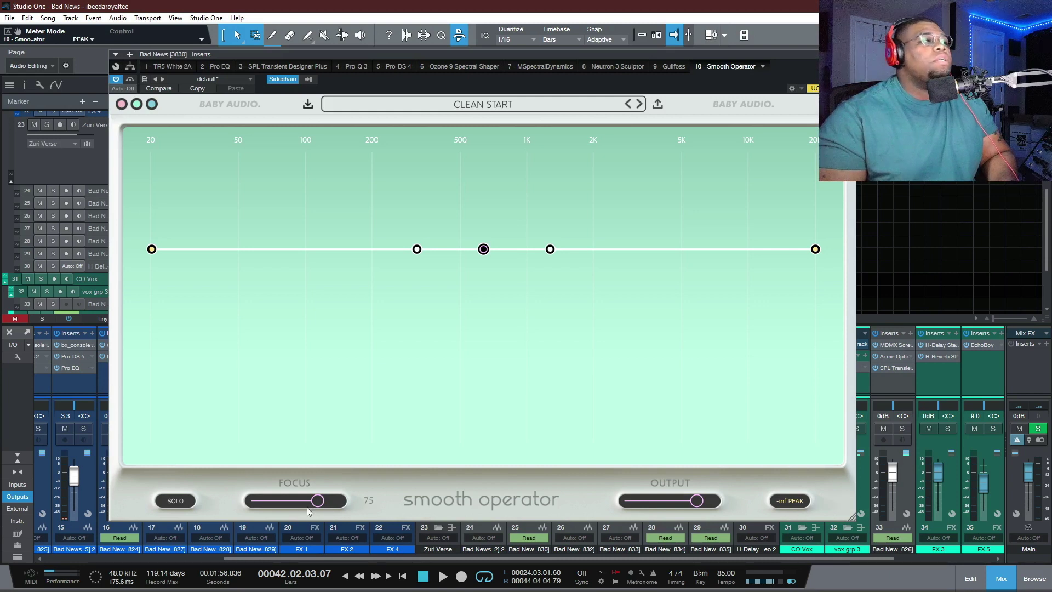
{"action": "mouse_move", "coordinate": [317, 501]}
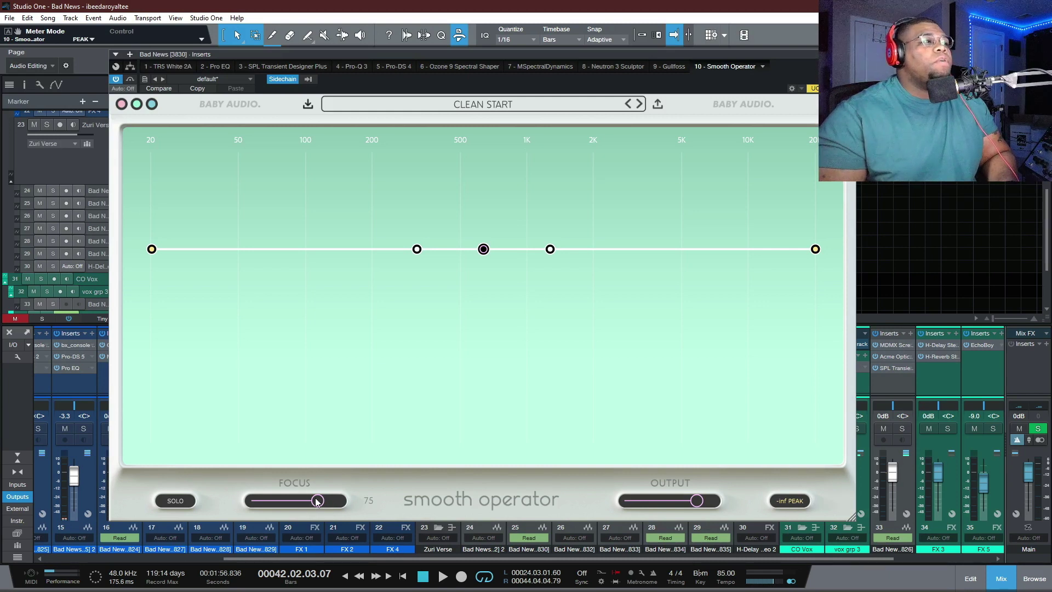
{"action": "left_click", "coordinate": [176, 502]}
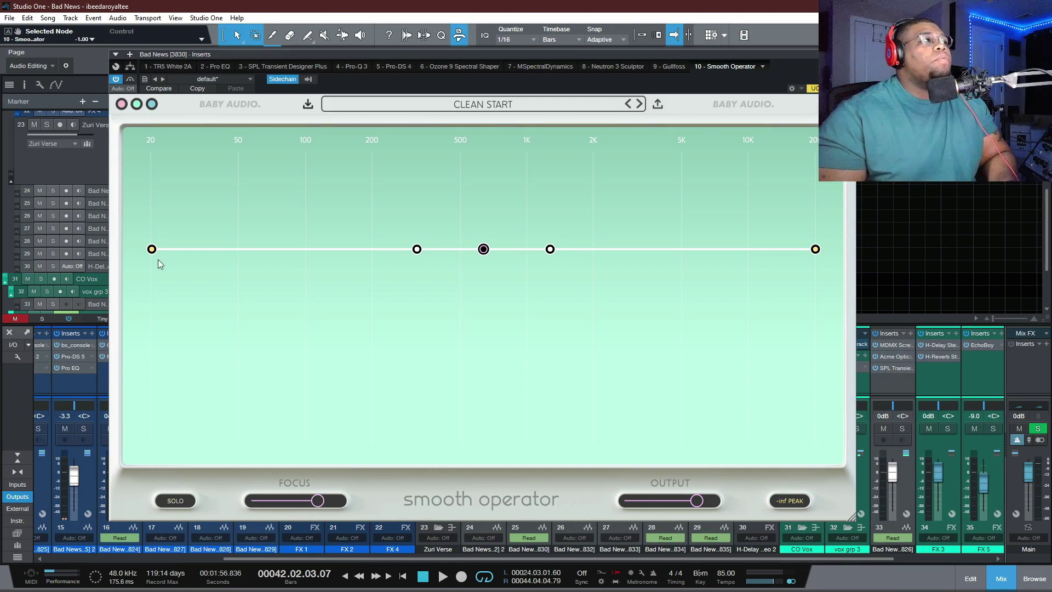
Deactivate the Smooth Operator insert, turn off its host sidechain input and close the plugin window.
{"action": "mouse_move", "coordinate": [415, 253]}
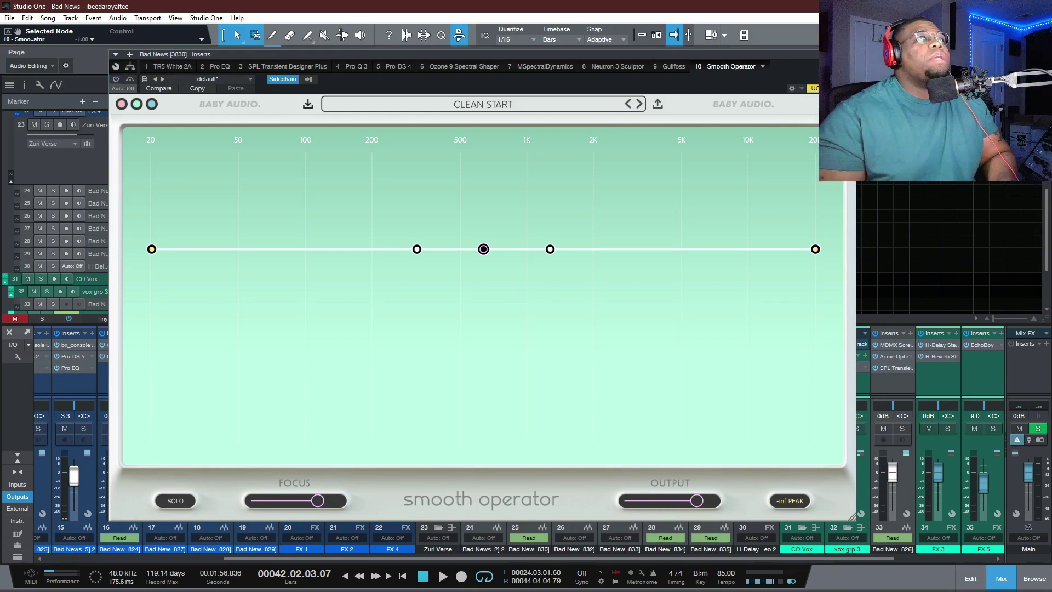
{"action": "left_click", "coordinate": [291, 79]}
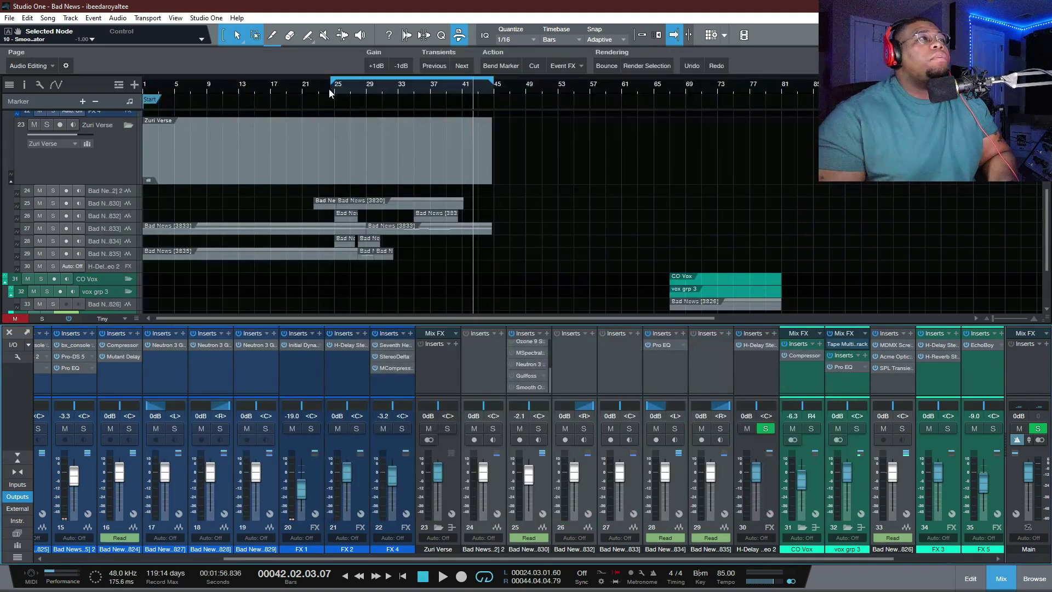
Play the verse from the start of the loop near bar 25 to about bar 33 with the insert off.
{"action": "left_click", "coordinate": [329, 89]}
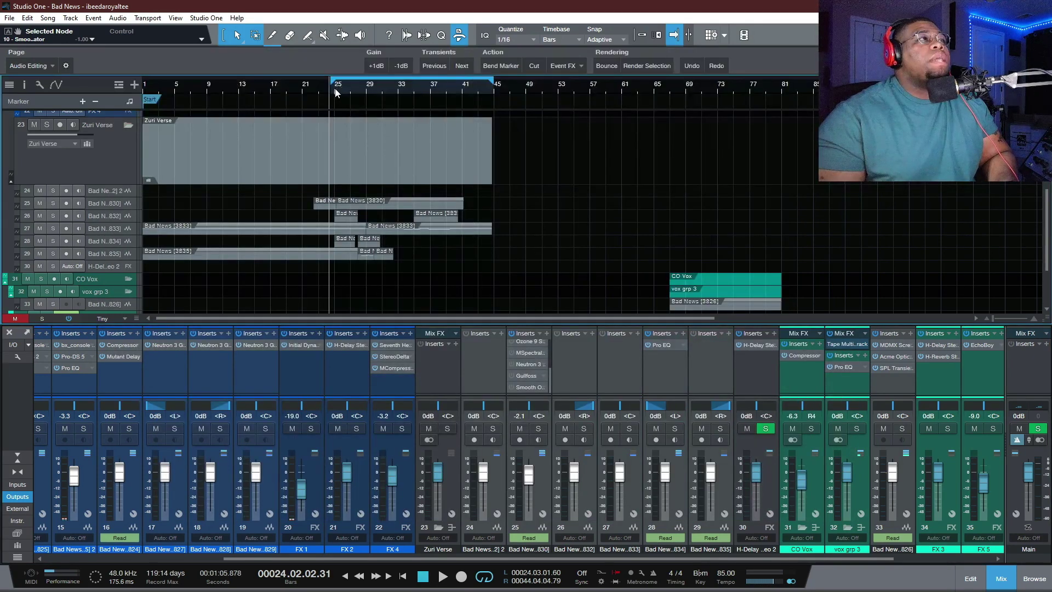
{"action": "left_click", "coordinate": [333, 87]}
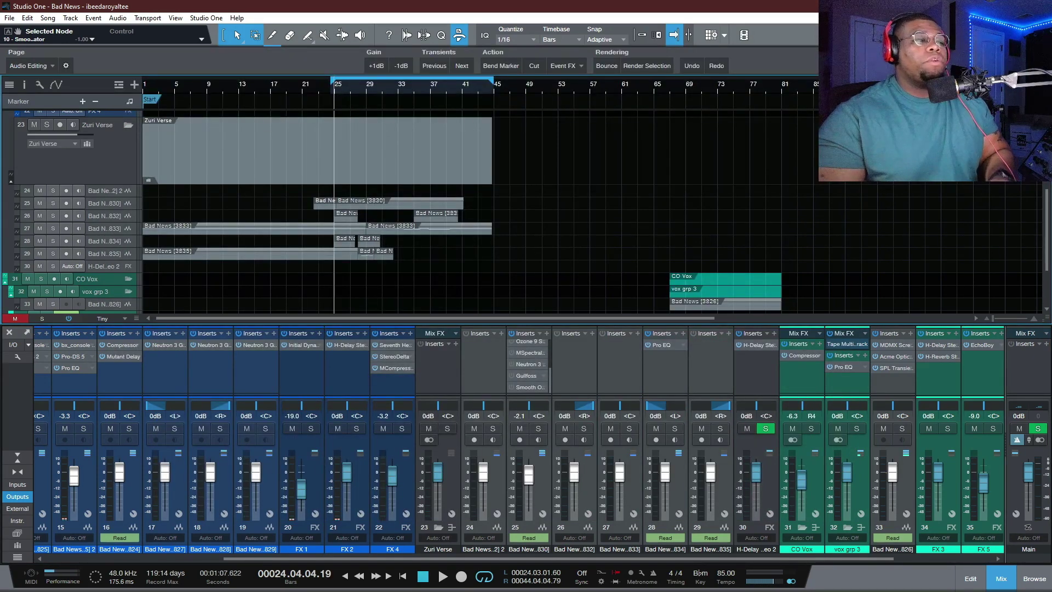
{"action": "key", "text": "space"}
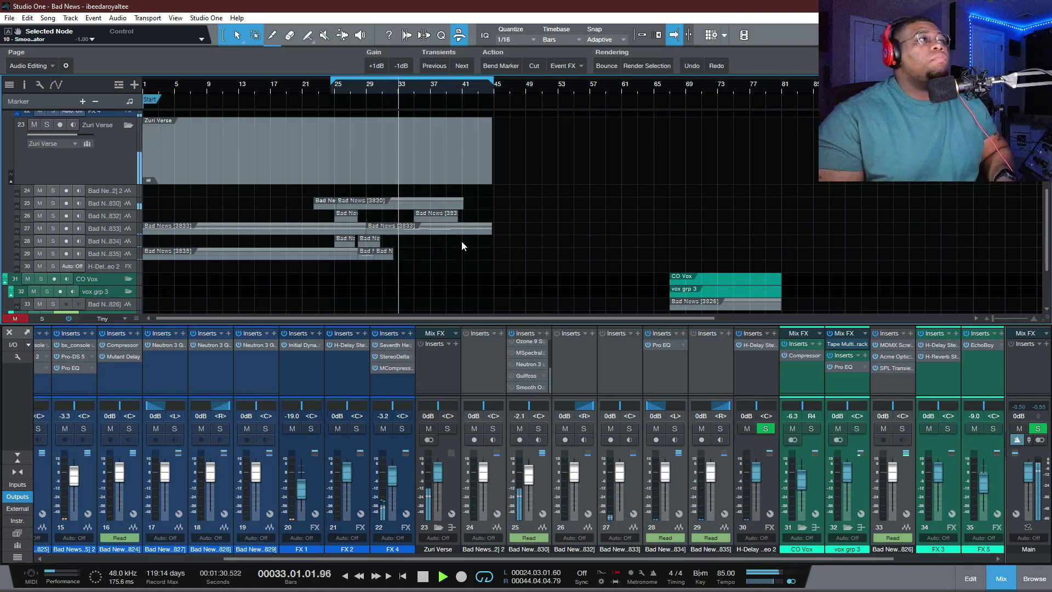
{"action": "key", "text": "space"}
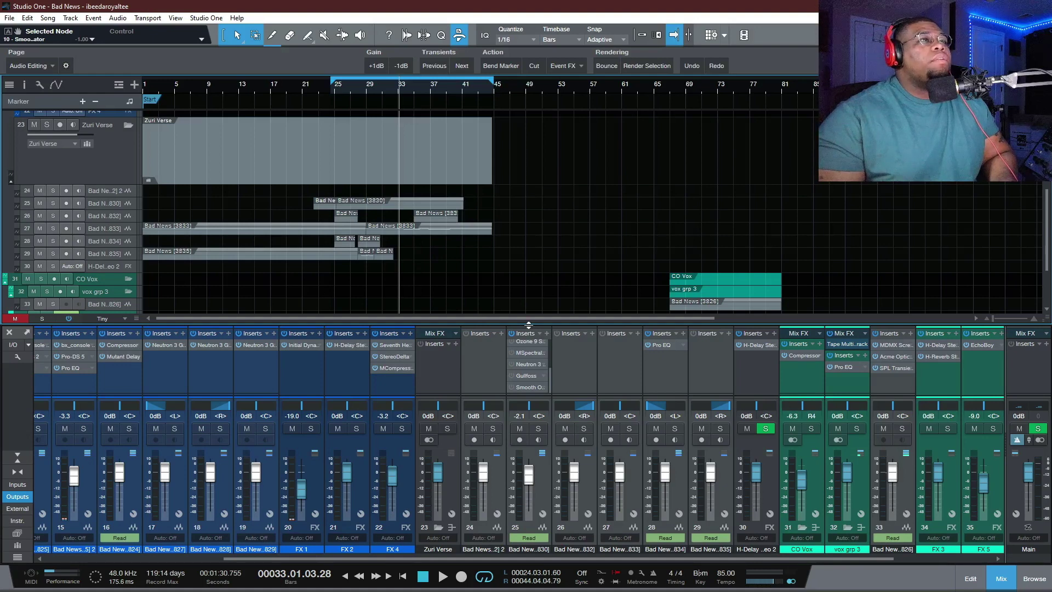
Enlarge the mixer, reopen Smooth Operator from the Bad News [3830] inserts and move its window clear of the timeline.
{"action": "double_click", "coordinate": [531, 360]}
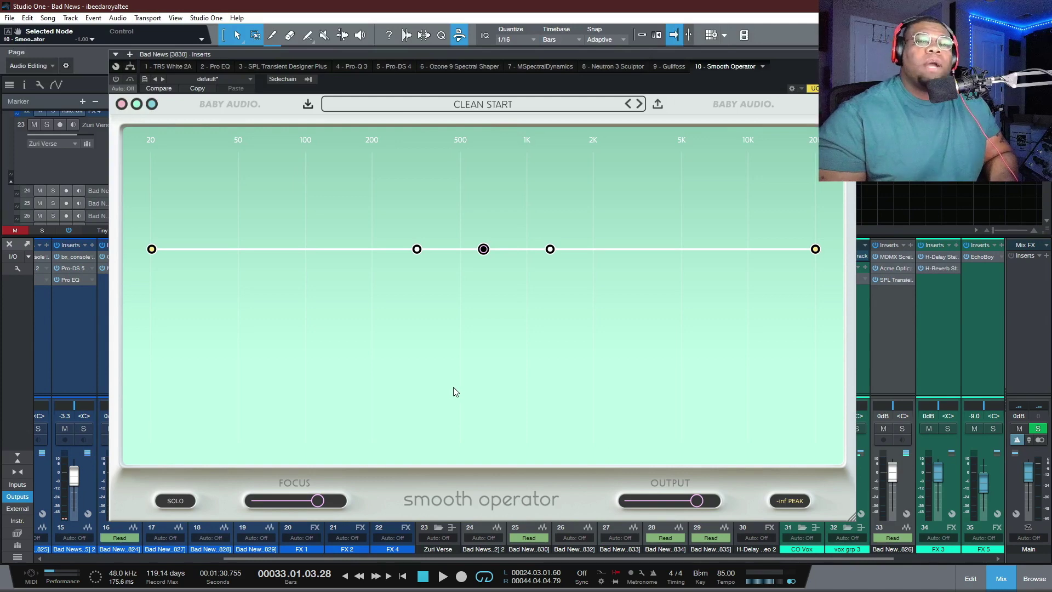
{"action": "left_click_drag", "start_coordinate": [445, 54], "coordinate": [603, 162]}
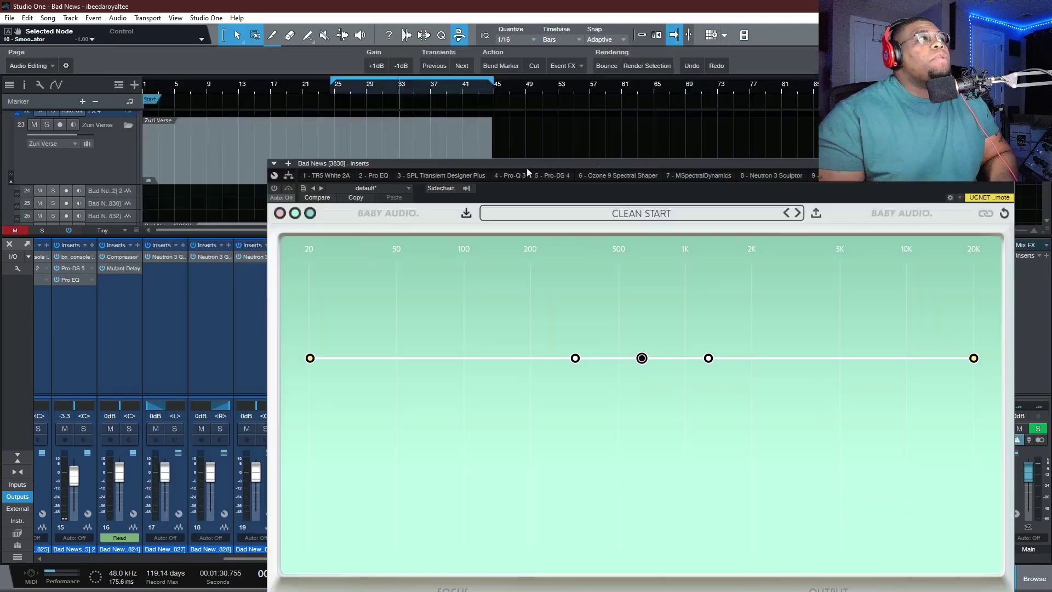
Set the loop range to about bars 25 to 29, auditioning the section, and move the plugin window back into full view.
{"action": "left_click", "coordinate": [336, 92]}
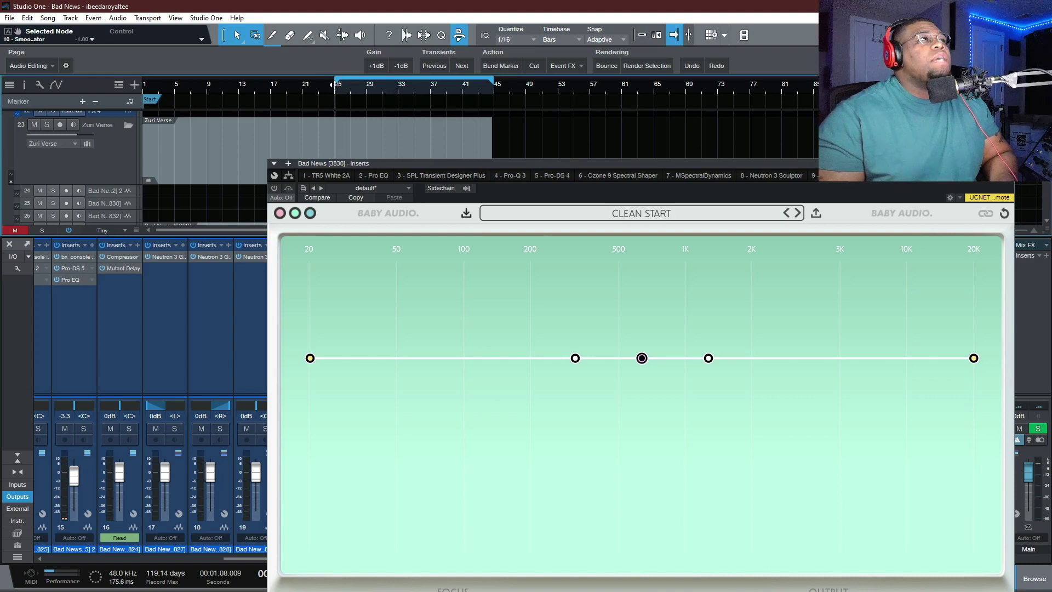
{"action": "left_click_drag", "start_coordinate": [394, 78], "coordinate": [336, 79]}
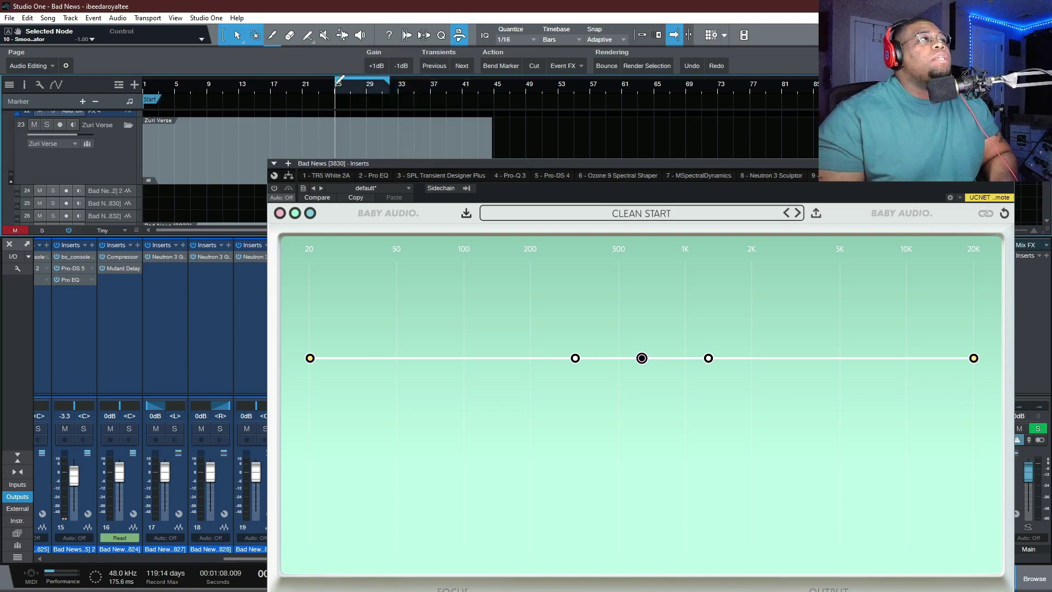
{"action": "key", "text": "space"}
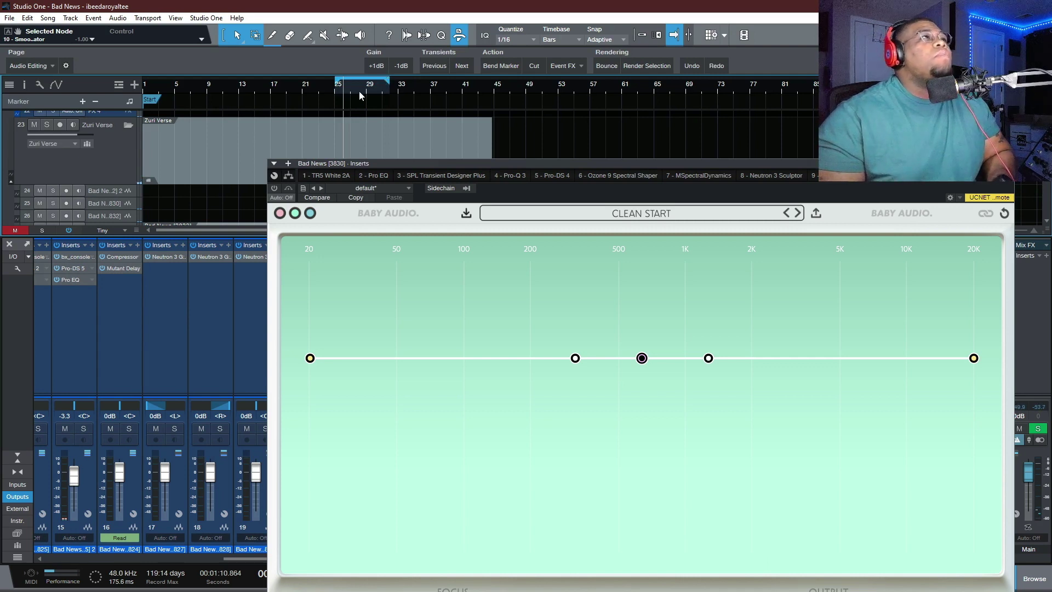
{"action": "key", "text": "space"}
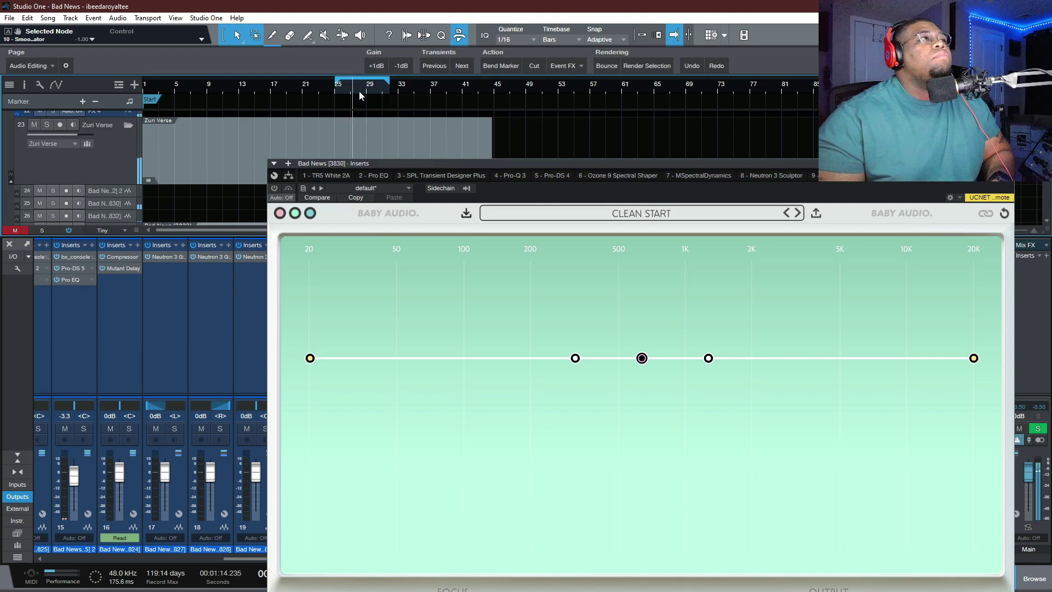
{"action": "mouse_move", "coordinate": [390, 84]}
{"action": "left_mouse_down"}
{"action": "mouse_move", "coordinate": [358, 84]}
{"action": "mouse_move", "coordinate": [368, 82]}
{"action": "left_mouse_up"}
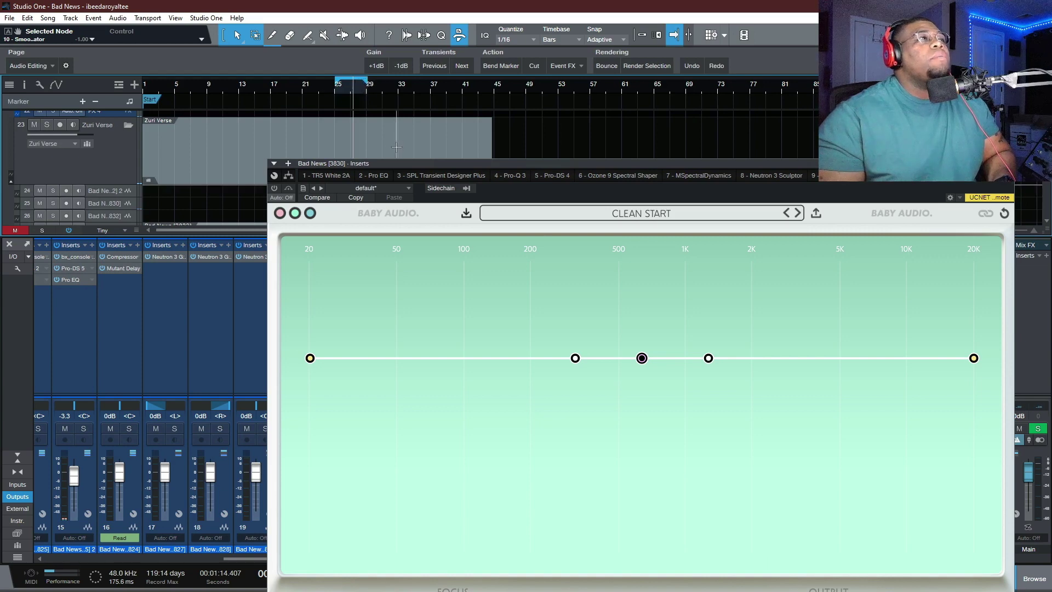
{"action": "left_click_drag", "start_coordinate": [385, 161], "coordinate": [208, 62]}
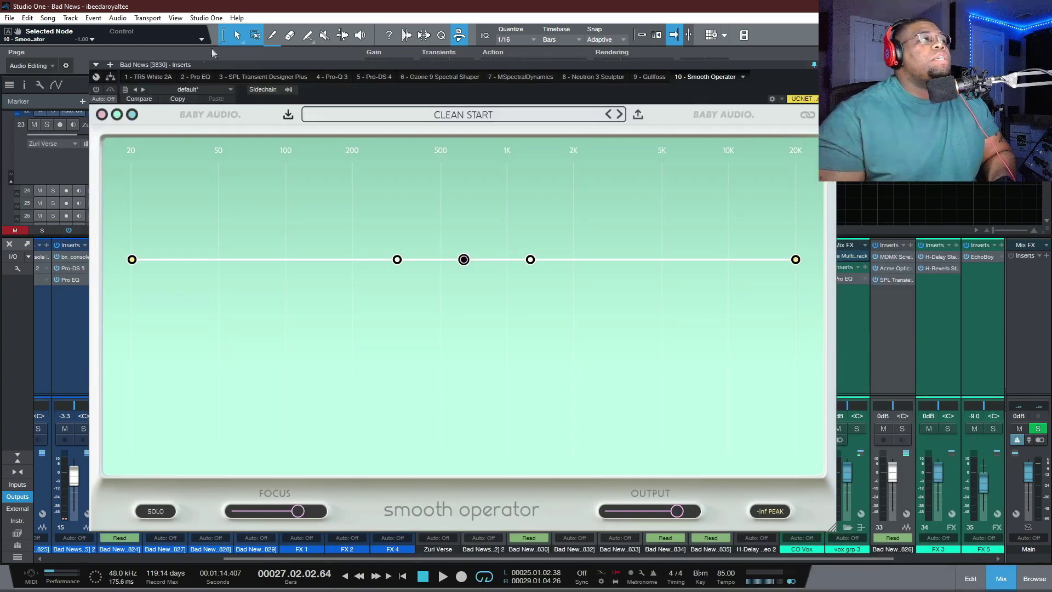
Reactivate the Smooth Operator insert and shape the right peak node into a narrow dip of about -9 dB near 2 kHz.
{"action": "left_click", "coordinate": [96, 90]}
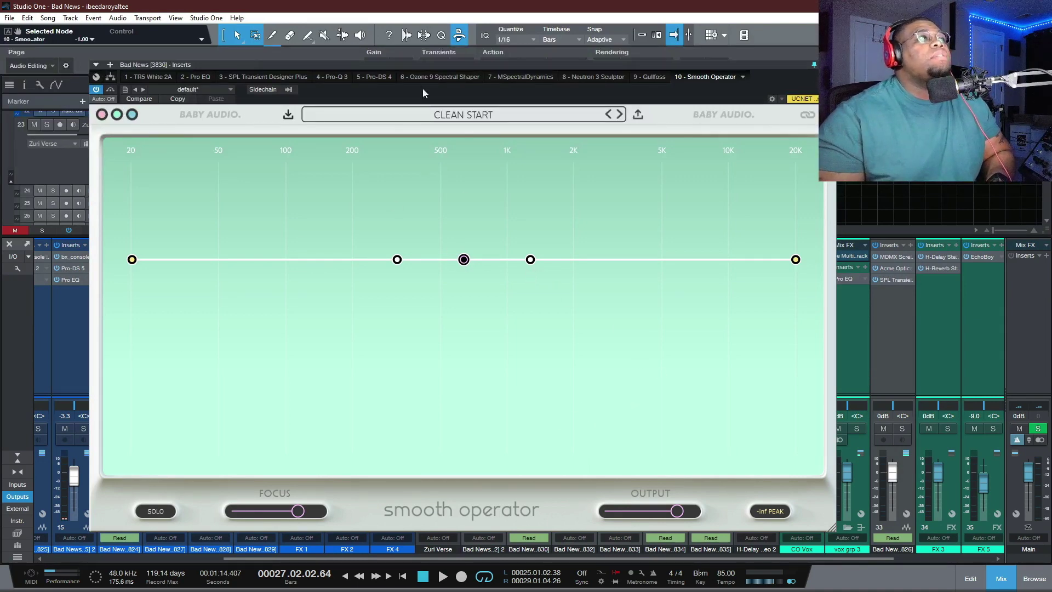
{"action": "left_click_drag", "start_coordinate": [452, 146], "coordinate": [421, 122]}
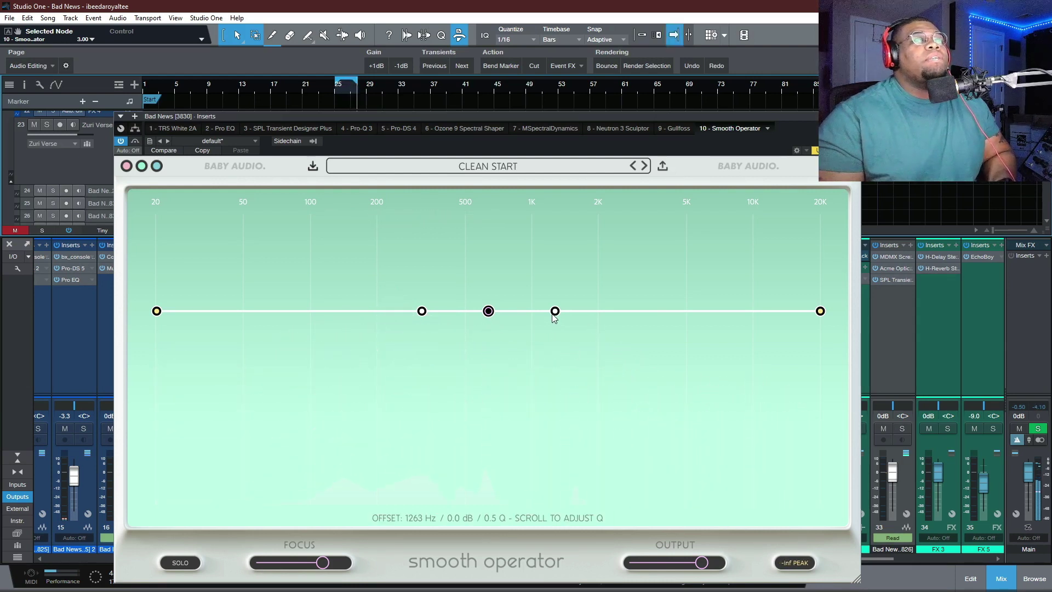
{"action": "left_click_drag", "start_coordinate": [557, 312], "coordinate": [596, 413]}
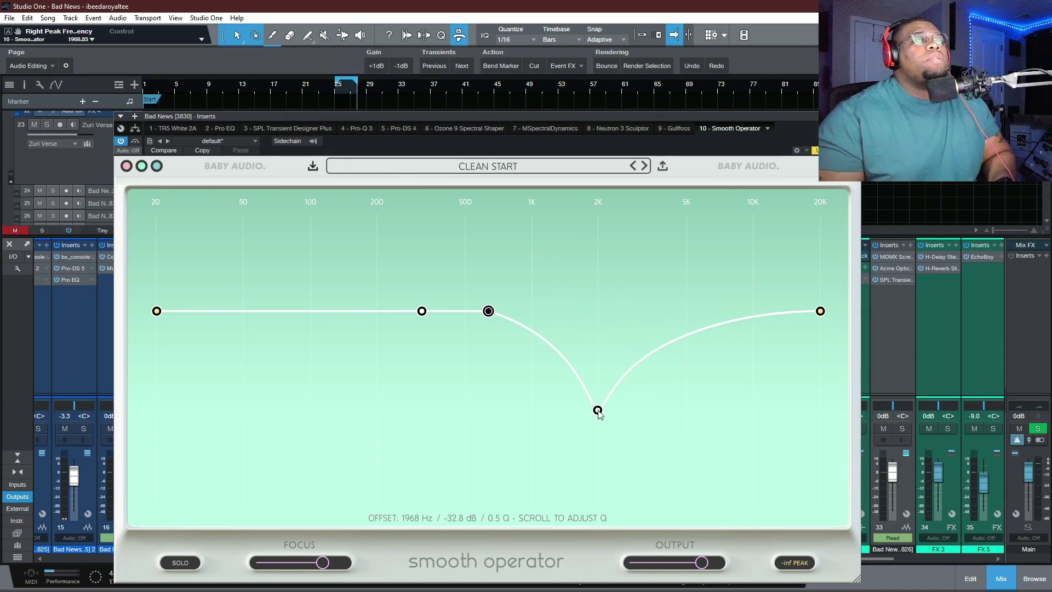
{"action": "left_click_drag", "start_coordinate": [600, 412], "coordinate": [601, 341]}
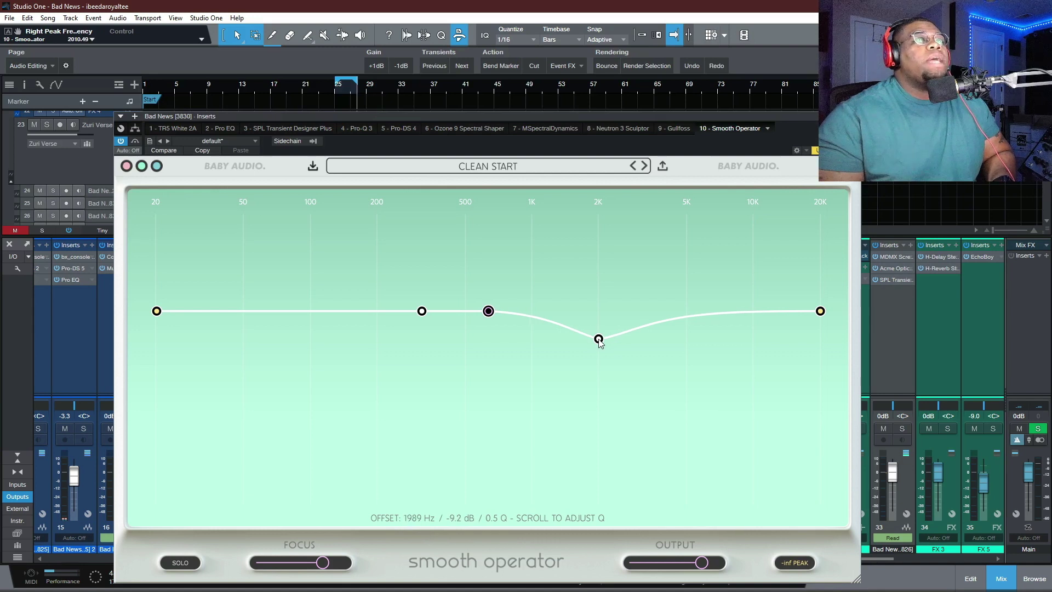
{"action": "scroll", "coordinate": [600, 342], "scroll_direction": "up", "scroll_amount": 5}
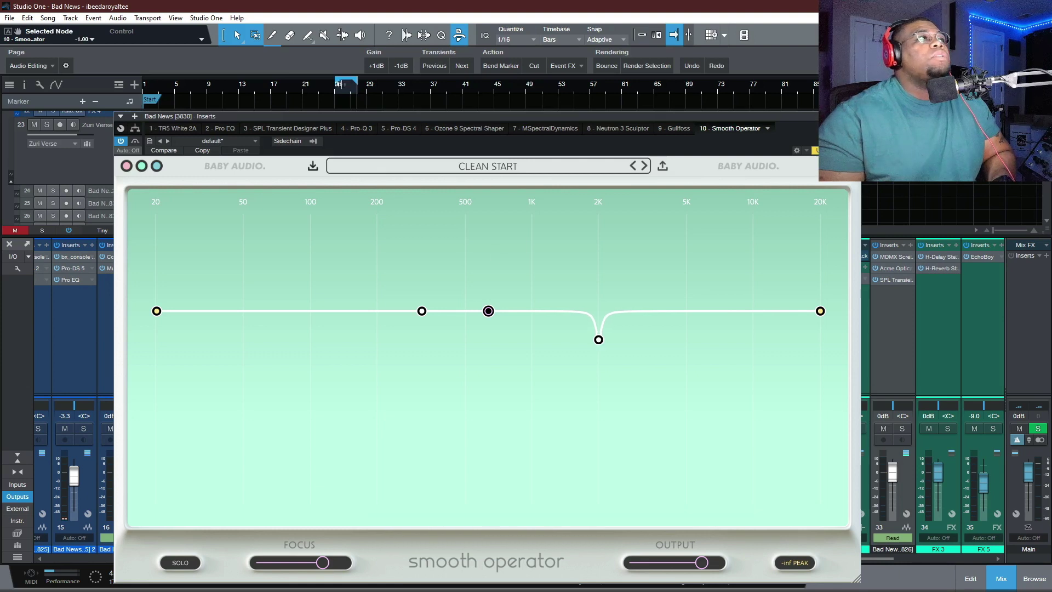
Play the loop from bar 25 and shift the narrow right dip up to about 2.6 kHz.
{"action": "left_click", "coordinate": [336, 98]}
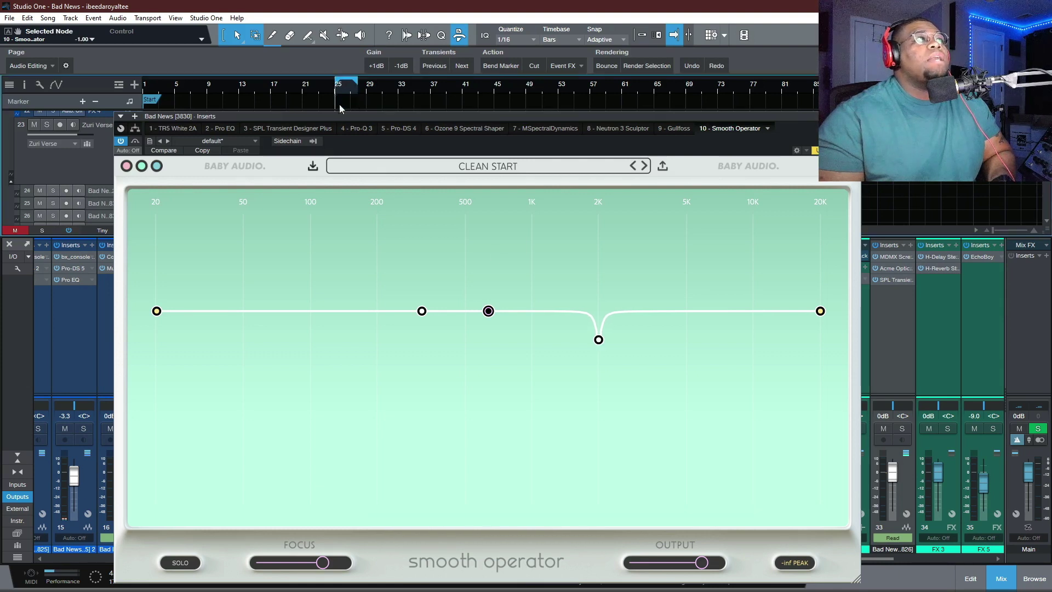
{"action": "key", "text": "space"}
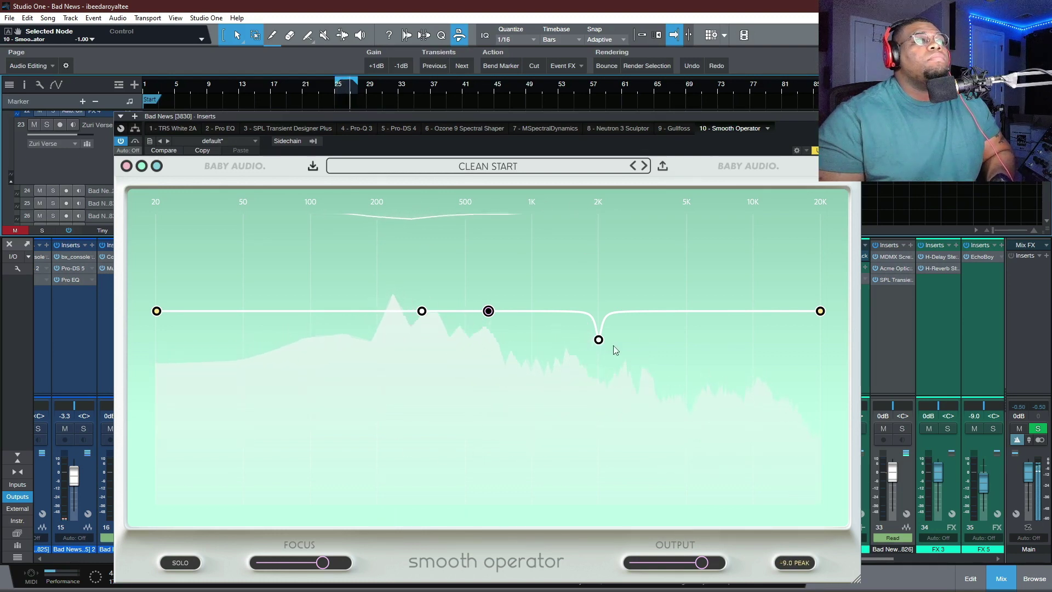
{"action": "left_click_drag", "start_coordinate": [599, 340], "coordinate": [621, 344]}
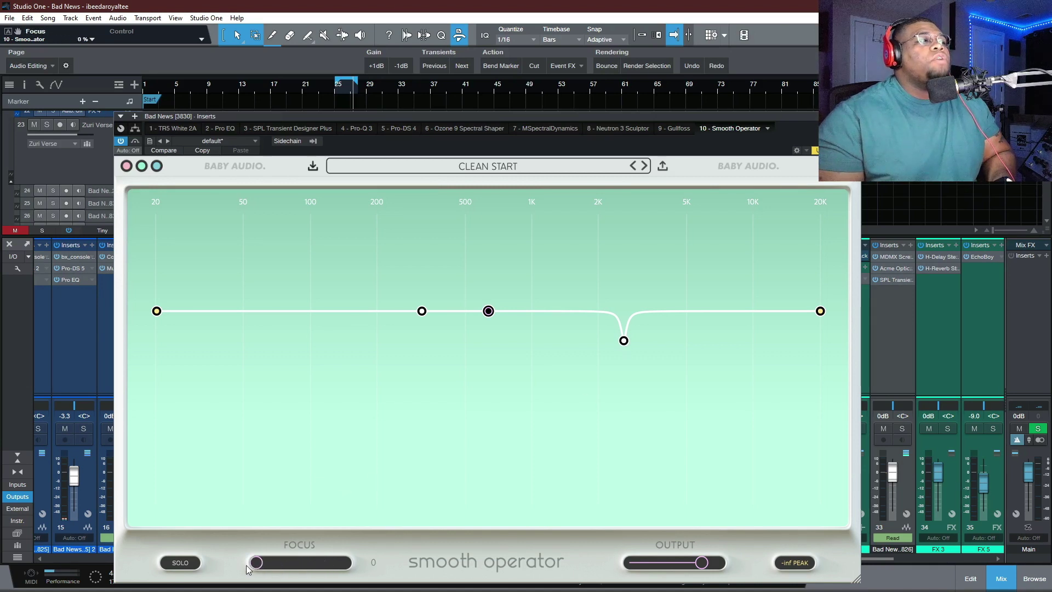
With Focus set to 0, lower the overall threshold, audition the loop and raise the threshold partway back.
{"action": "left_click_drag", "start_coordinate": [491, 313], "coordinate": [495, 376]}
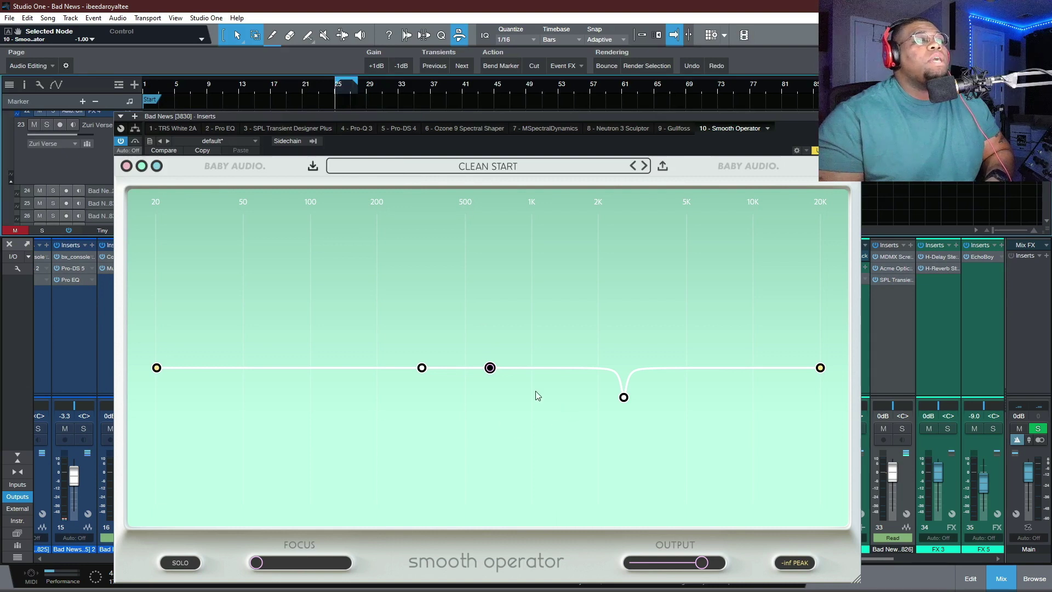
{"action": "key", "text": "space"}
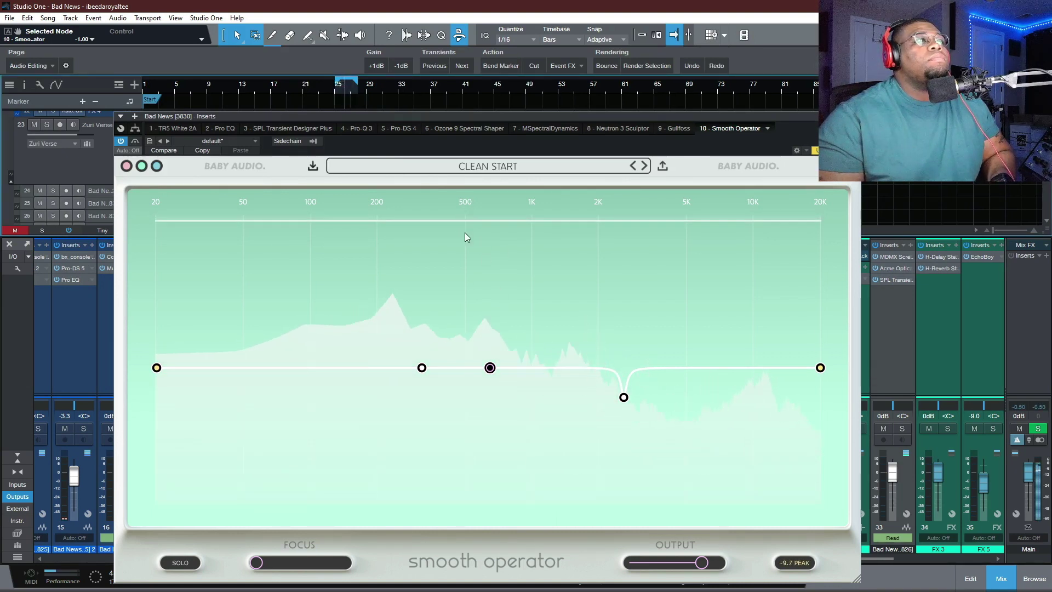
{"action": "left_click_drag", "start_coordinate": [490, 367], "coordinate": [491, 345]}
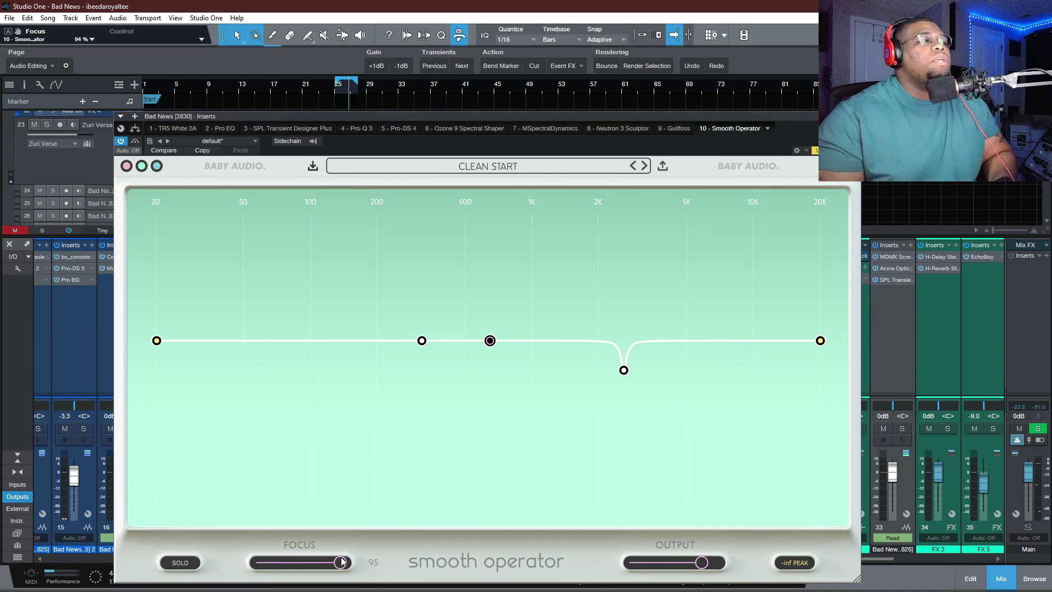
Raise Focus to about 95 and deepen the right dip during playback to about -29 dB at 2.6 kHz, Q 9.9.
{"action": "left_click_drag", "start_coordinate": [624, 371], "coordinate": [623, 405]}
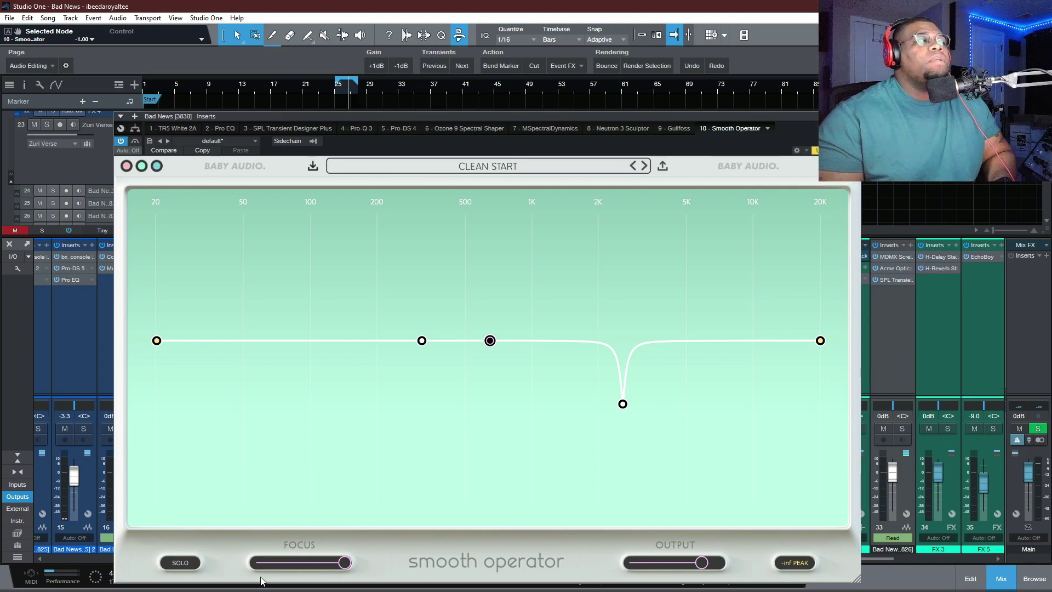
{"action": "key", "text": "space"}
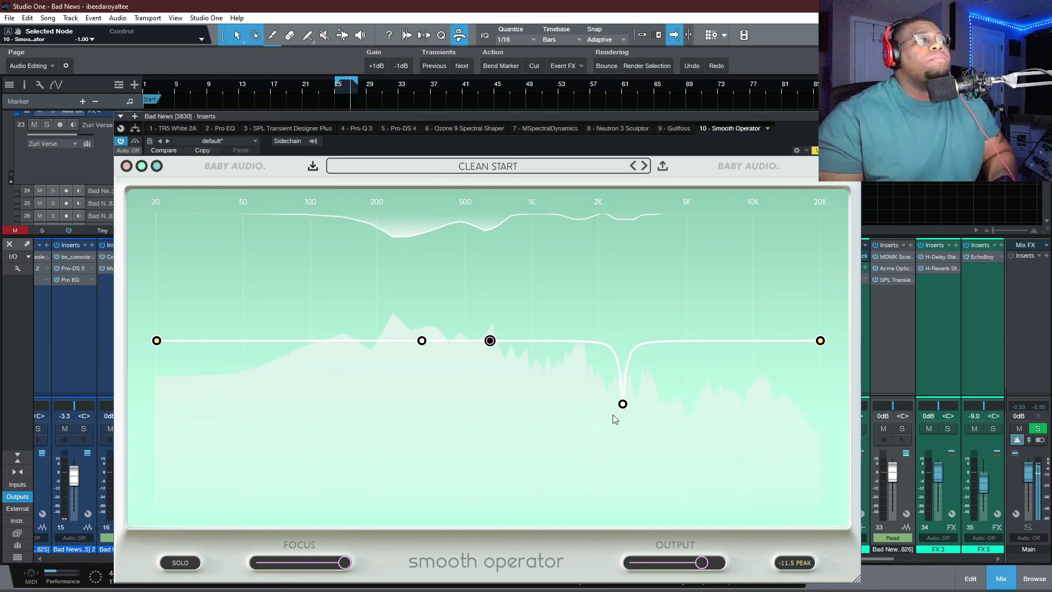
{"action": "left_click_drag", "start_coordinate": [623, 404], "coordinate": [621, 453]}
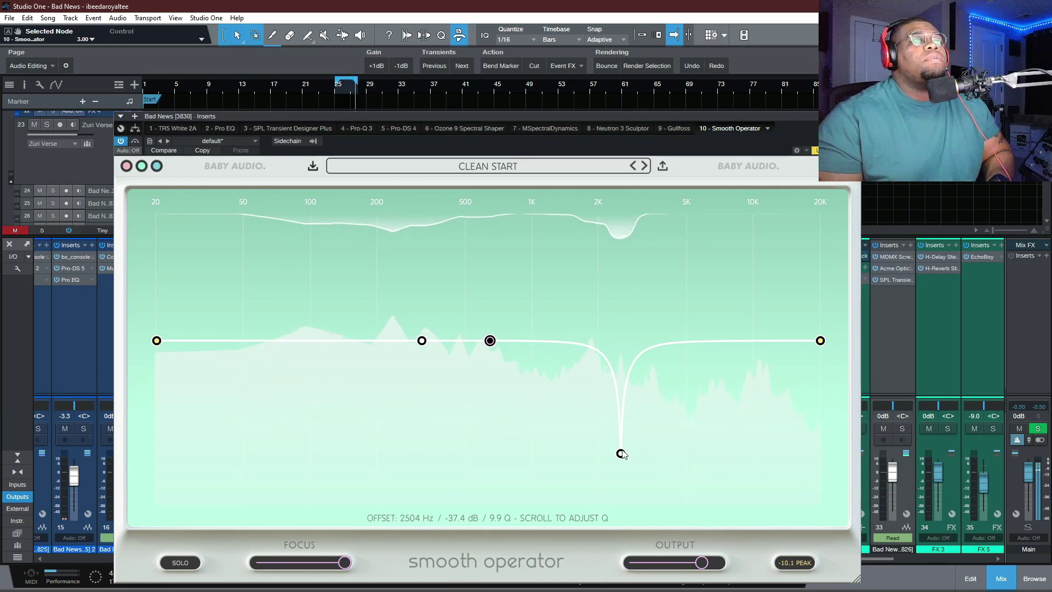
{"action": "scroll", "coordinate": [627, 434], "scroll_direction": "down", "scroll_amount": 5}
{"action": "left_click_drag", "start_coordinate": [621, 467], "coordinate": [627, 446]}
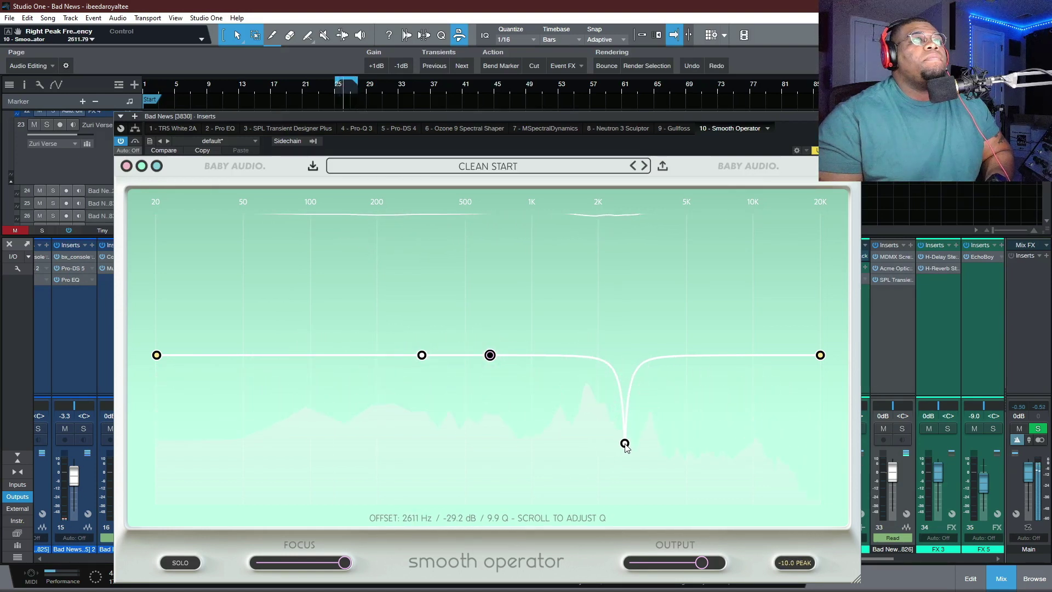
Move the center node beside the right dip and shape the left peak into a dip of about -28 dB near 2 kHz, Q 10.
{"action": "left_click_drag", "start_coordinate": [495, 360], "coordinate": [616, 356]}
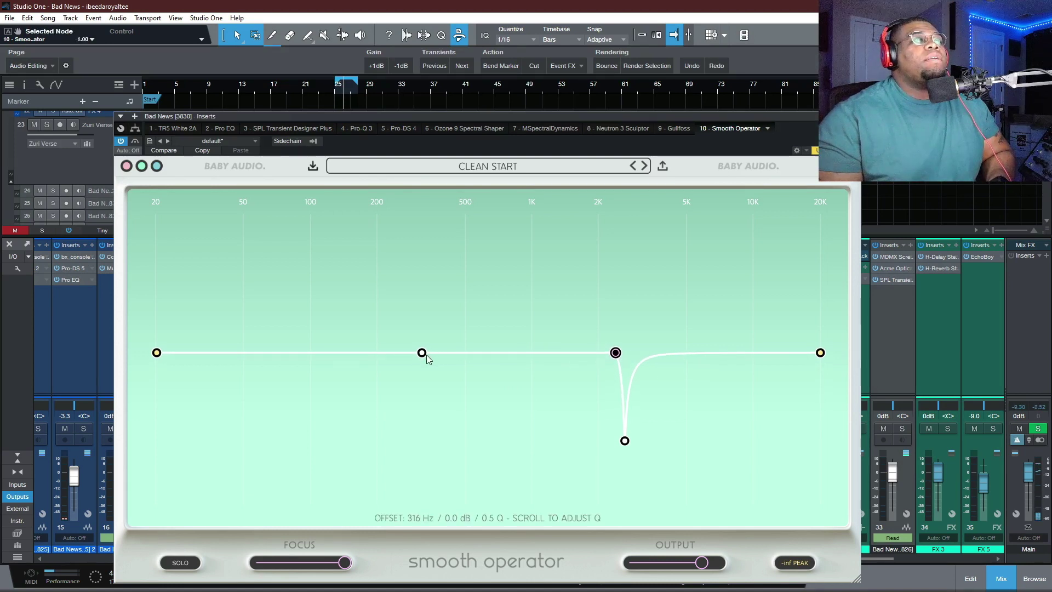
{"action": "left_click_drag", "start_coordinate": [482, 358], "coordinate": [595, 423]}
{"action": "scroll", "coordinate": [596, 423], "scroll_direction": "up", "scroll_amount": 3}
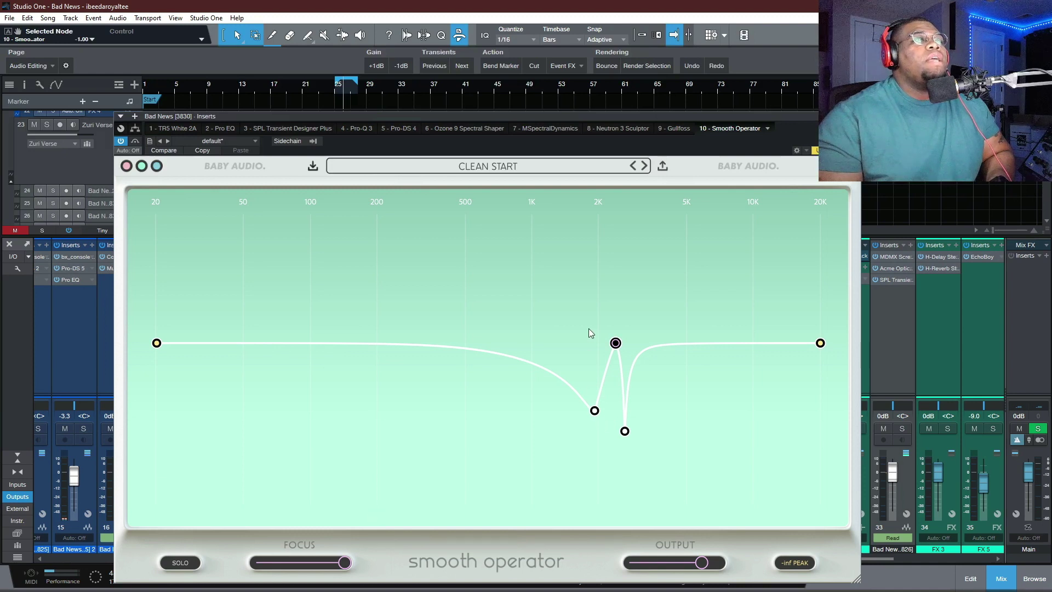
{"action": "left_click_drag", "start_coordinate": [589, 328], "coordinate": [582, 409]}
{"action": "scroll", "coordinate": [595, 429], "scroll_direction": "up", "scroll_amount": 3}
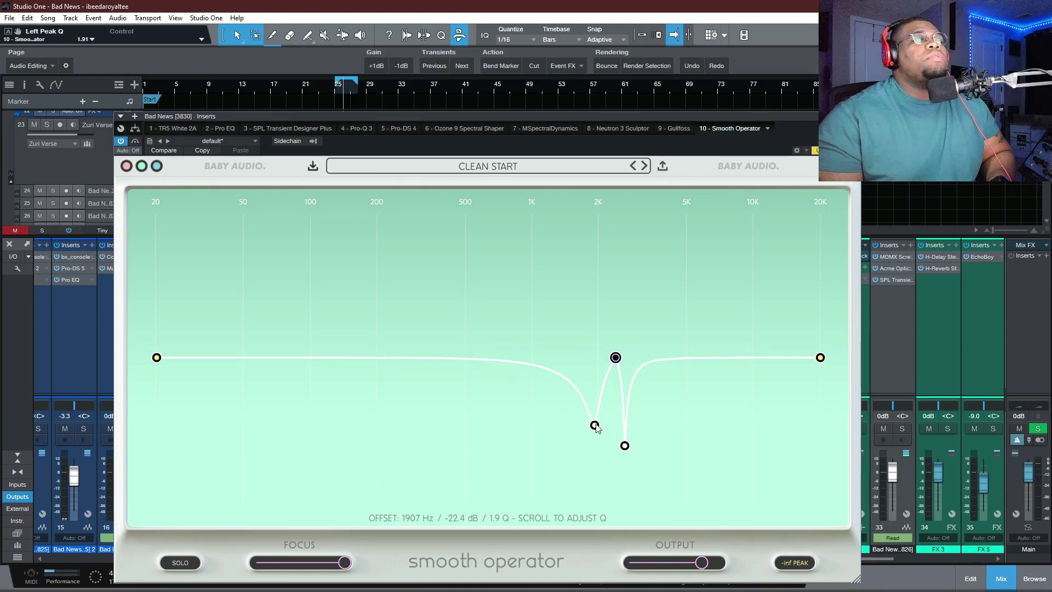
{"action": "scroll", "coordinate": [595, 427], "scroll_direction": "up", "scroll_amount": 4}
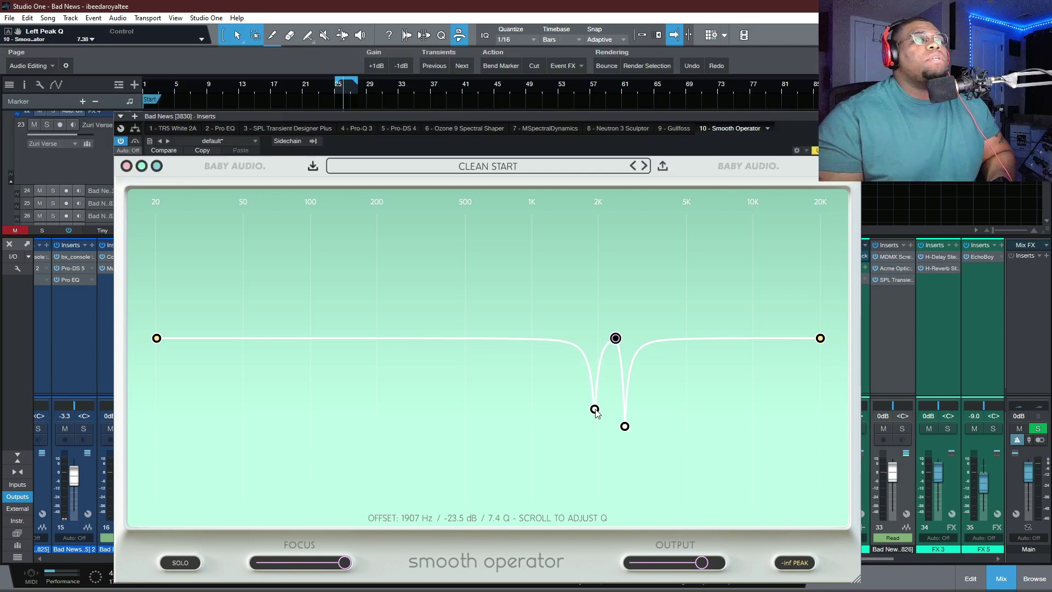
{"action": "left_click_drag", "start_coordinate": [595, 409], "coordinate": [604, 413]}
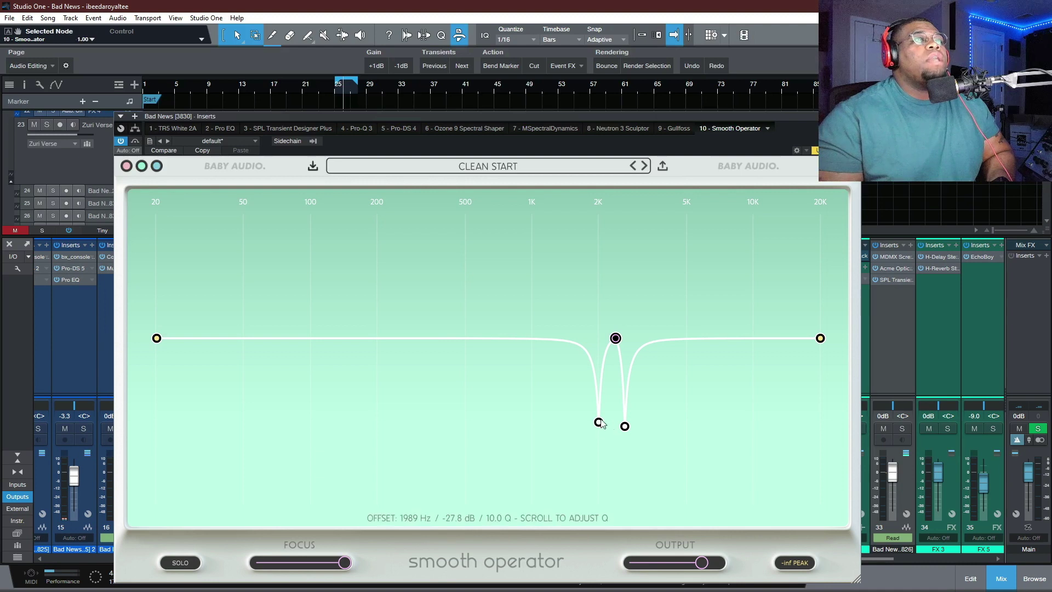
Rebalance the overall threshold and the depth of the right dip, auditioning the loop and nudging that dip slightly lower in frequency.
{"action": "left_click_drag", "start_coordinate": [616, 338], "coordinate": [614, 389]}
{"action": "left_click_drag", "start_coordinate": [623, 483], "coordinate": [626, 493]}
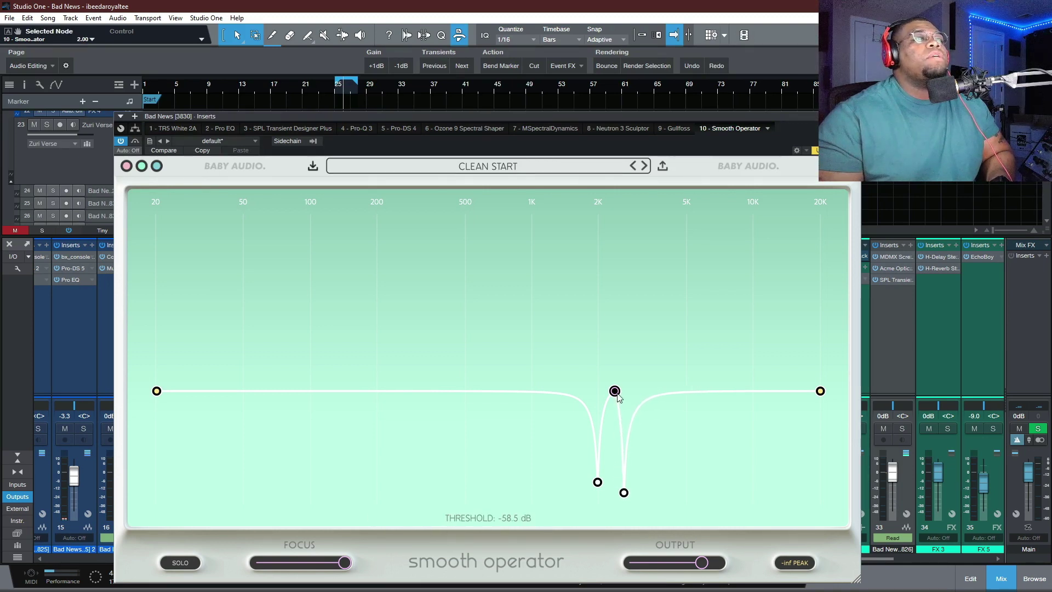
{"action": "left_click_drag", "start_coordinate": [617, 395], "coordinate": [611, 340]}
{"action": "key", "text": "space"}
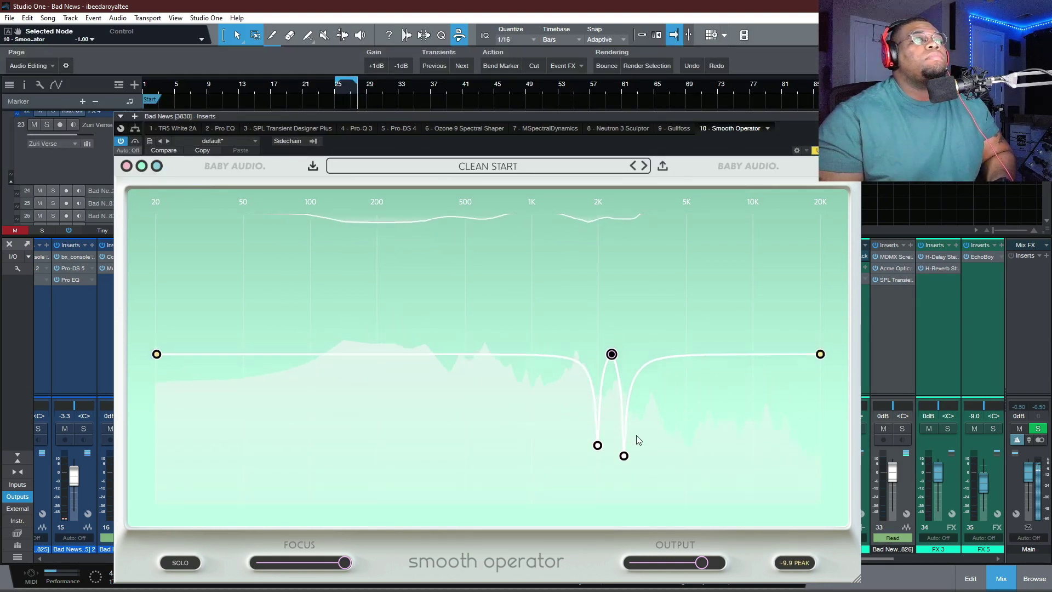
{"action": "left_click_drag", "start_coordinate": [623, 471], "coordinate": [621, 472]}
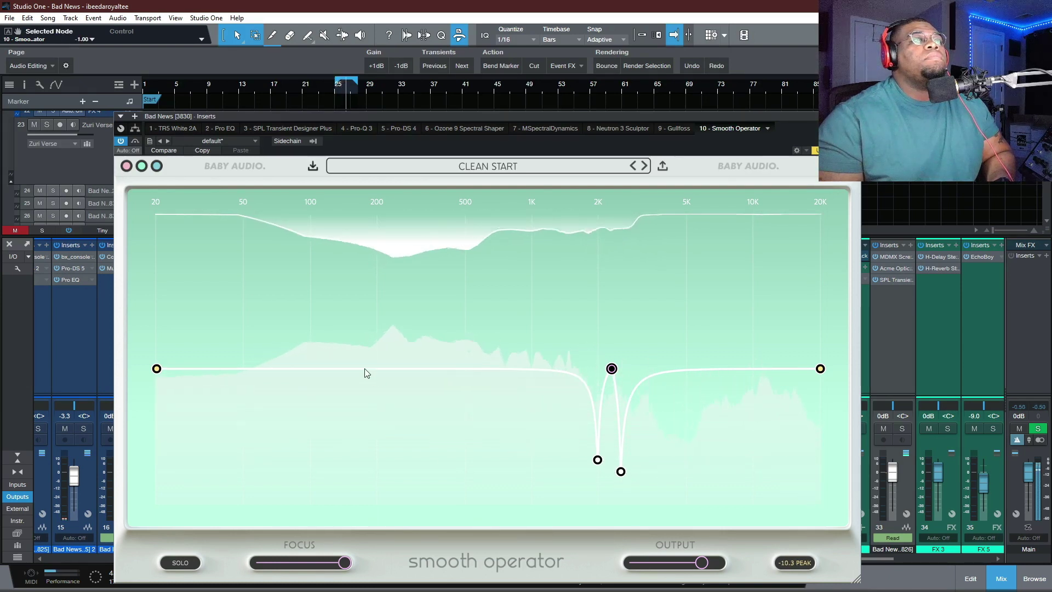
Raise the 20 Hz end node's offset to about 39 dB to exempt the low end from the processing.
{"action": "mouse_move", "coordinate": [158, 369]}
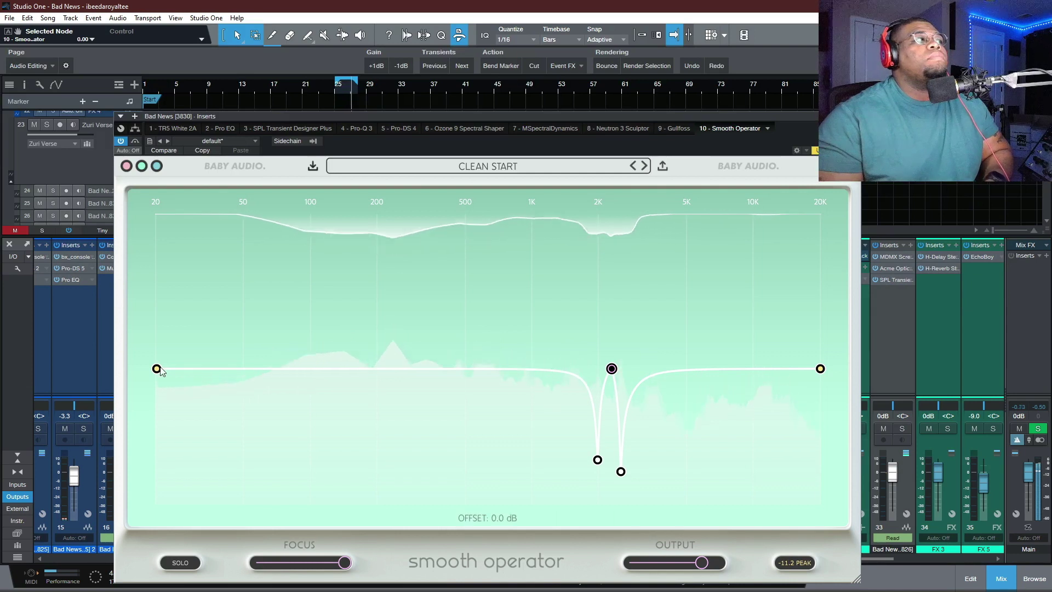
{"action": "left_click_drag", "start_coordinate": [157, 369], "coordinate": [452, 302]}
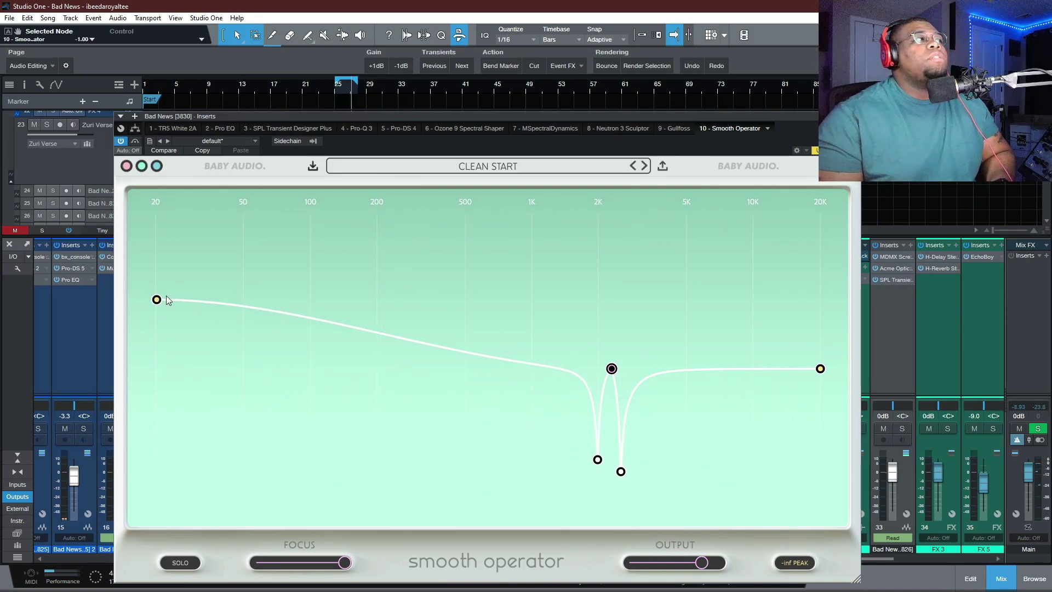
{"action": "mouse_move", "coordinate": [157, 304]}
{"action": "left_click_drag", "start_coordinate": [157, 300], "coordinate": [232, 339]}
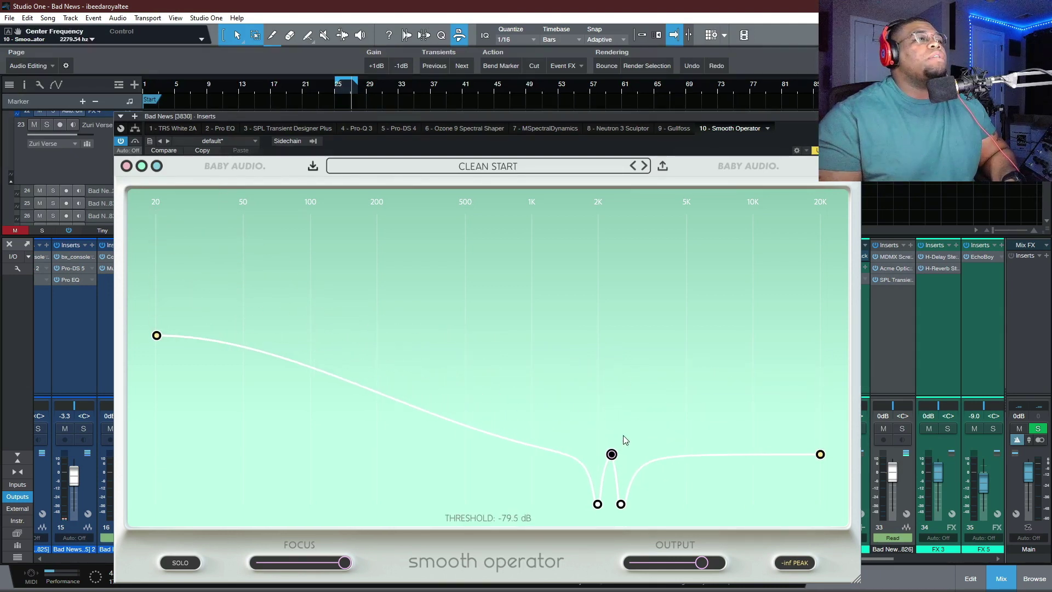
Bring the overall threshold back up and ease the 20 Hz end node's offset down slightly.
{"action": "left_click_drag", "start_coordinate": [623, 437], "coordinate": [634, 360]}
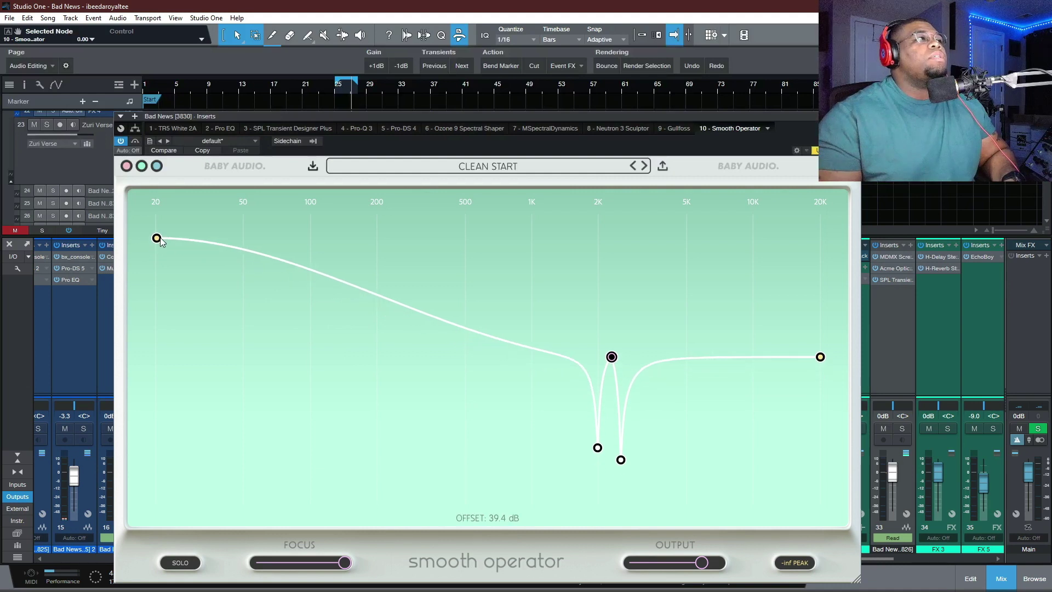
{"action": "left_click_drag", "start_coordinate": [160, 239], "coordinate": [176, 235]}
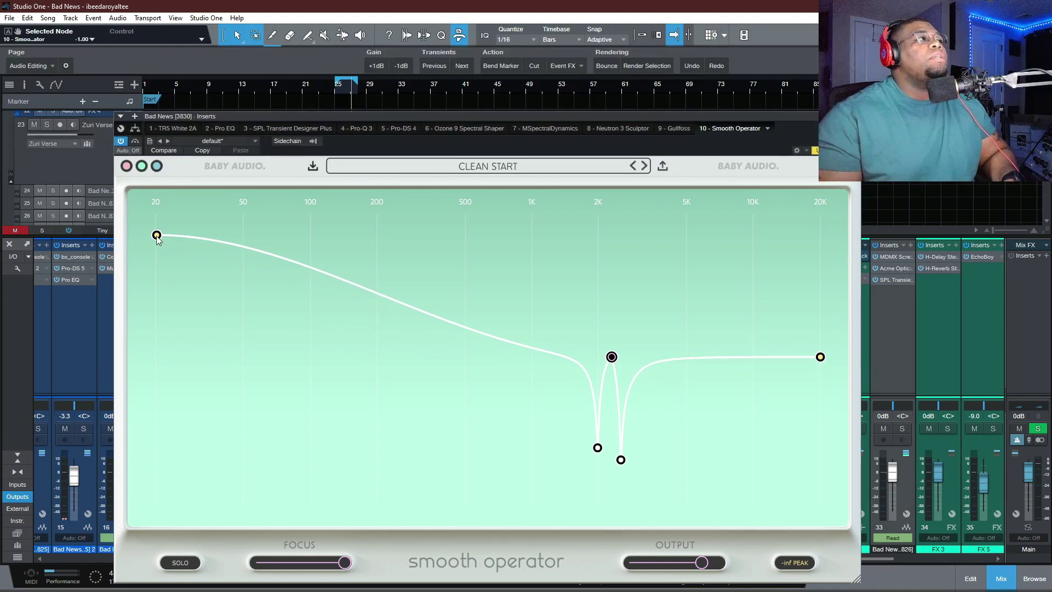
{"action": "left_click_drag", "start_coordinate": [157, 237], "coordinate": [171, 256]}
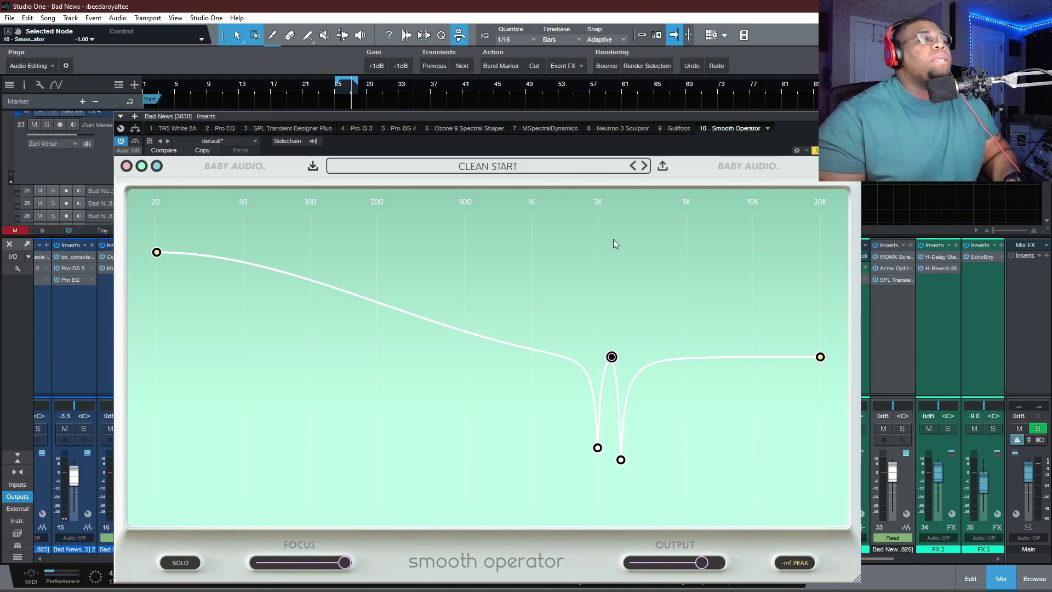
Play the loop to check how the two narrow dips and the raised low end act on the verse.
{"action": "key", "text": "space"}
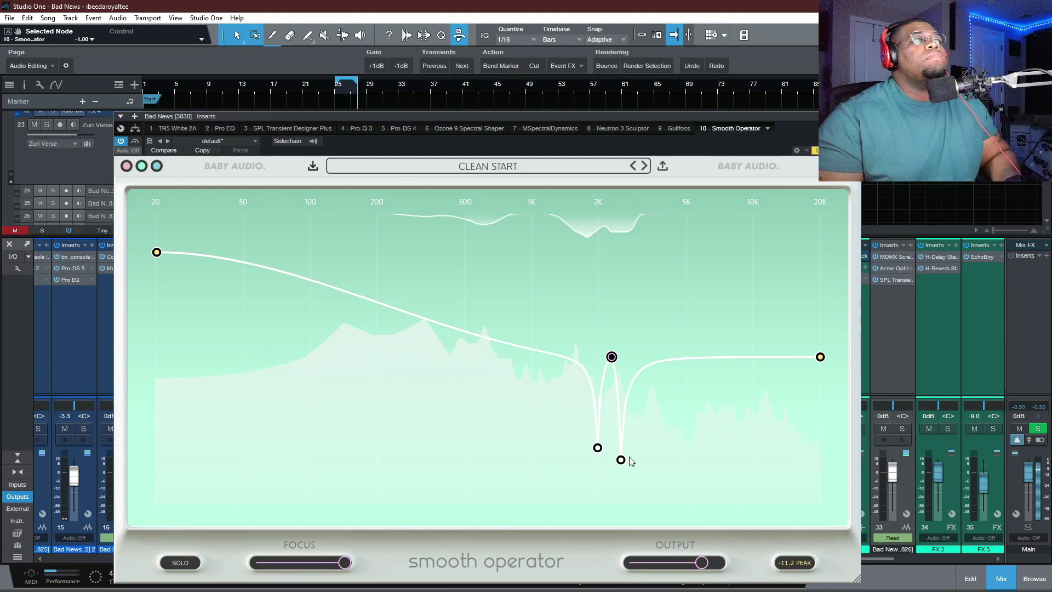
{"action": "mouse_move", "coordinate": [622, 460]}
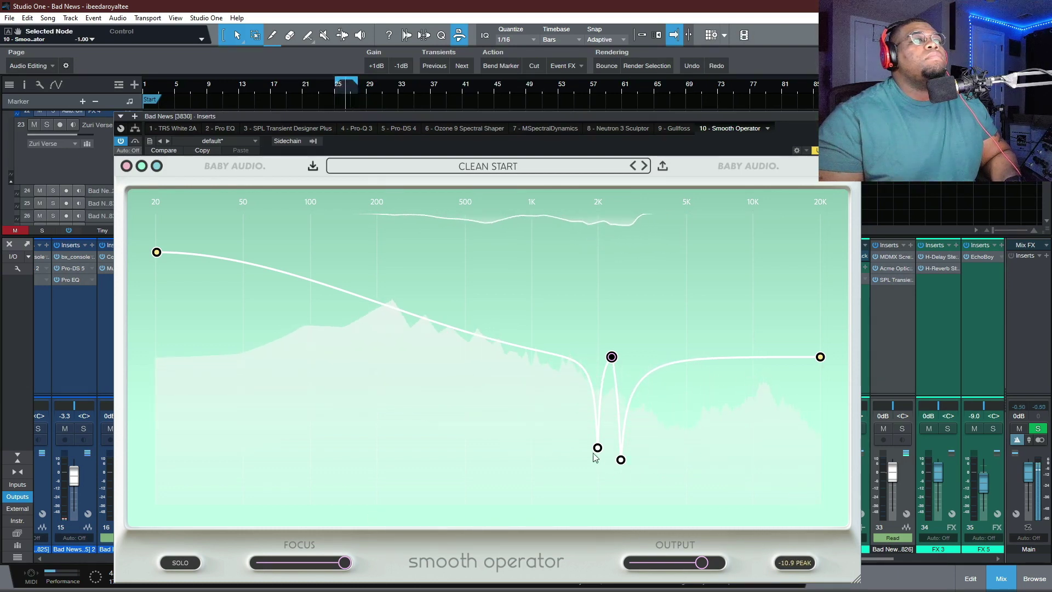
{"action": "mouse_move", "coordinate": [599, 448]}
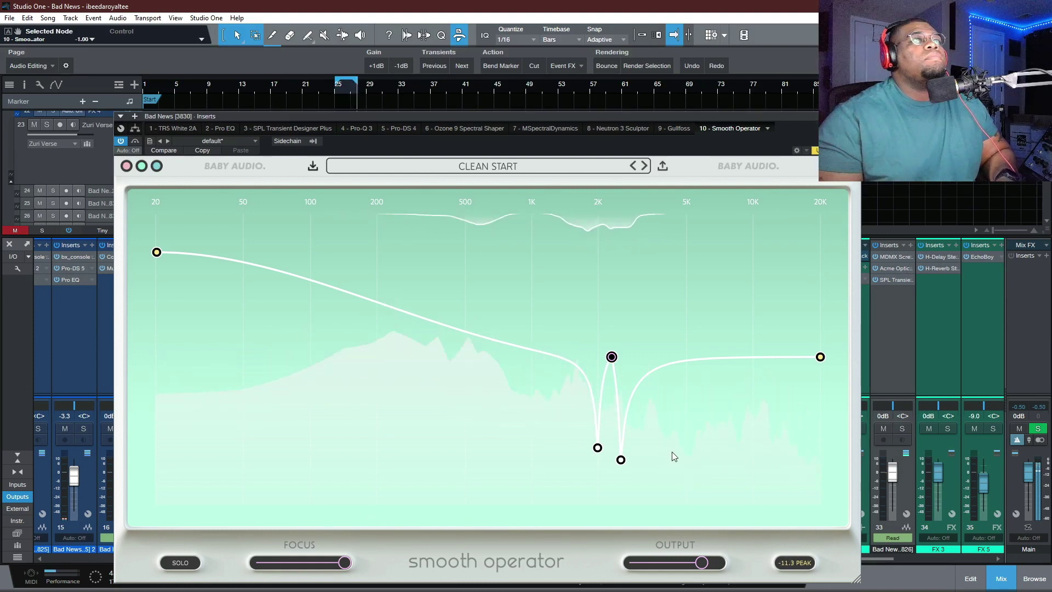
{"action": "key", "text": "space"}
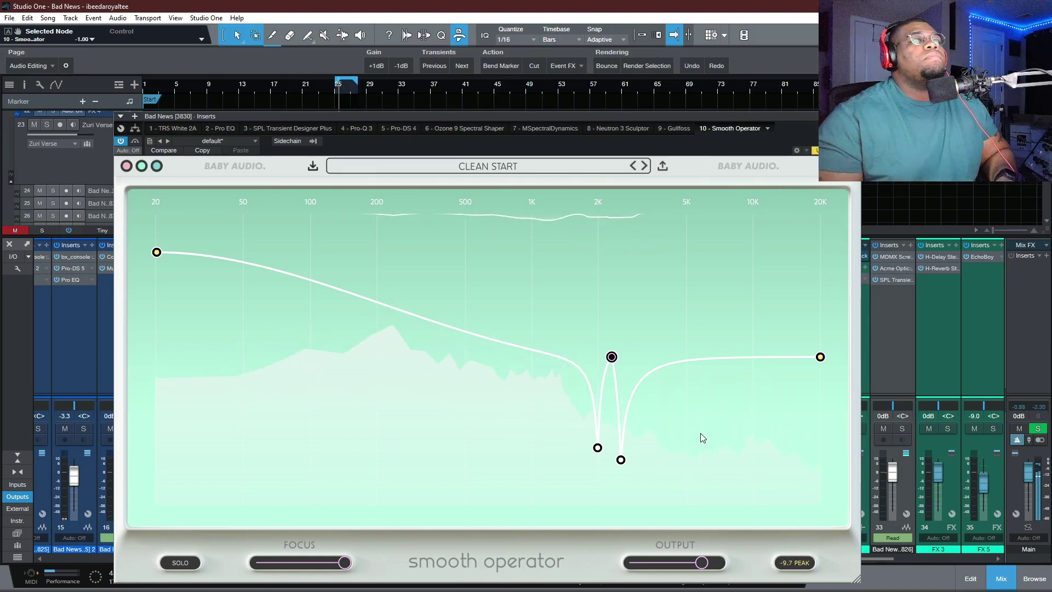
Save the song and lower the 20 kHz end node's offset to about -17 dB.
{"action": "key", "text": "ctrl+s"}
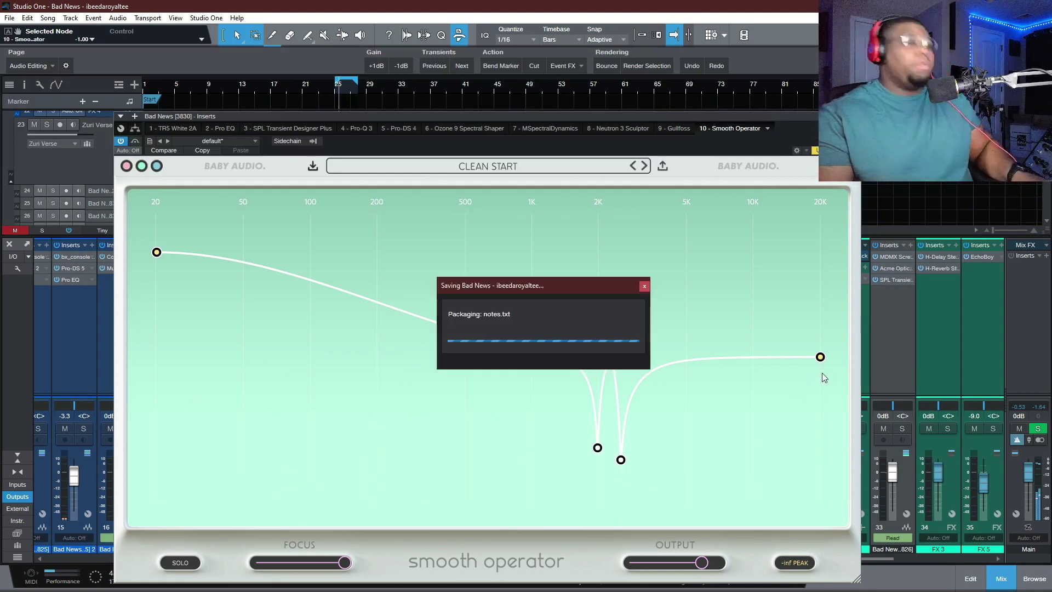
{"action": "left_click_drag", "start_coordinate": [819, 359], "coordinate": [818, 412]}
{"action": "left_click", "coordinate": [820, 411]}
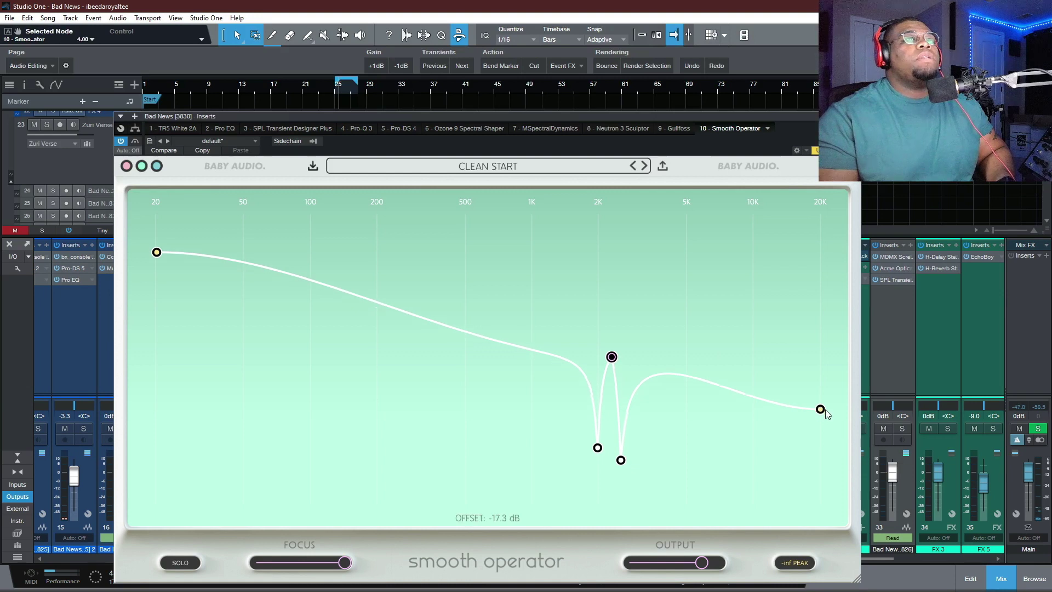
Lower the overall threshold slightly and tilt the curve further, with the 20 kHz end node lower and the 20 Hz end node higher.
{"action": "mouse_move", "coordinate": [820, 412]}
{"action": "left_mouse_down"}
{"action": "mouse_move", "coordinate": [819, 403]}
{"action": "mouse_move", "coordinate": [819, 415]}
{"action": "mouse_move", "coordinate": [830, 413]}
{"action": "mouse_move", "coordinate": [821, 417]}
{"action": "left_mouse_up"}
{"action": "left_click_drag", "start_coordinate": [613, 390], "coordinate": [619, 366]}
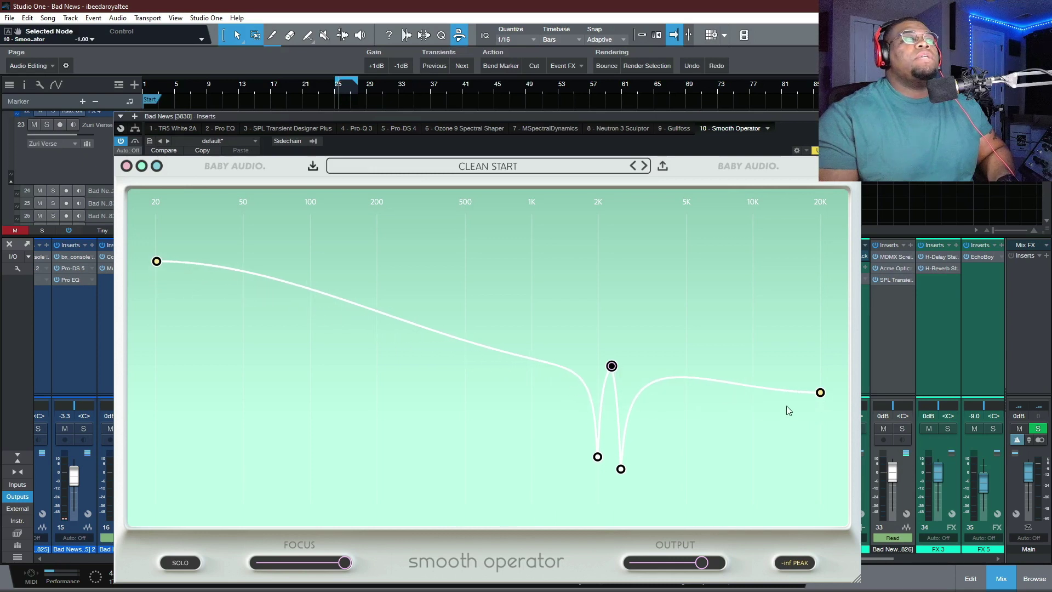
{"action": "left_click_drag", "start_coordinate": [816, 405], "coordinate": [811, 442]}
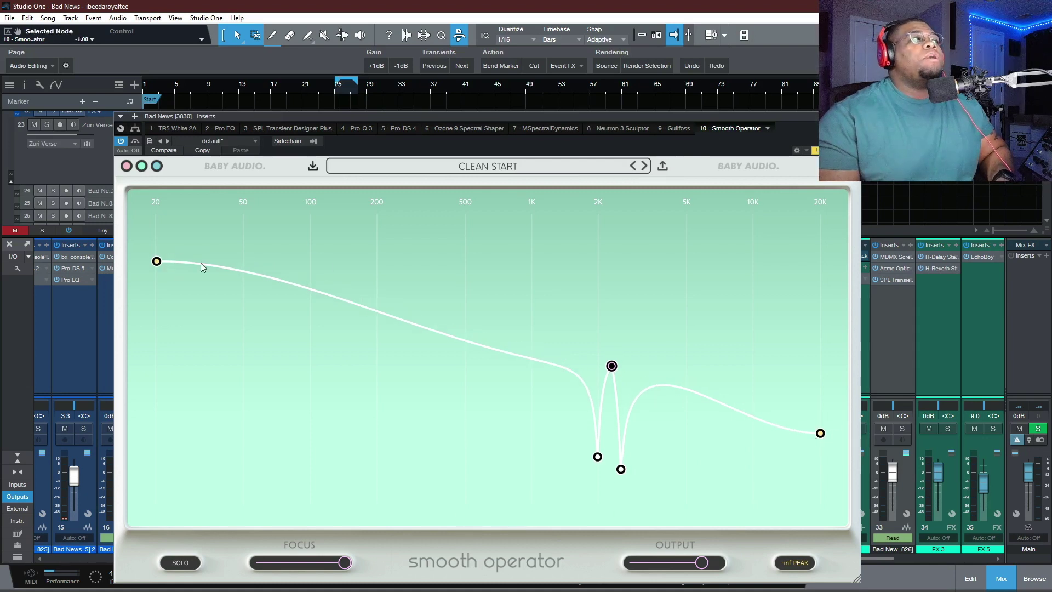
{"action": "left_click_drag", "start_coordinate": [160, 268], "coordinate": [162, 247]}
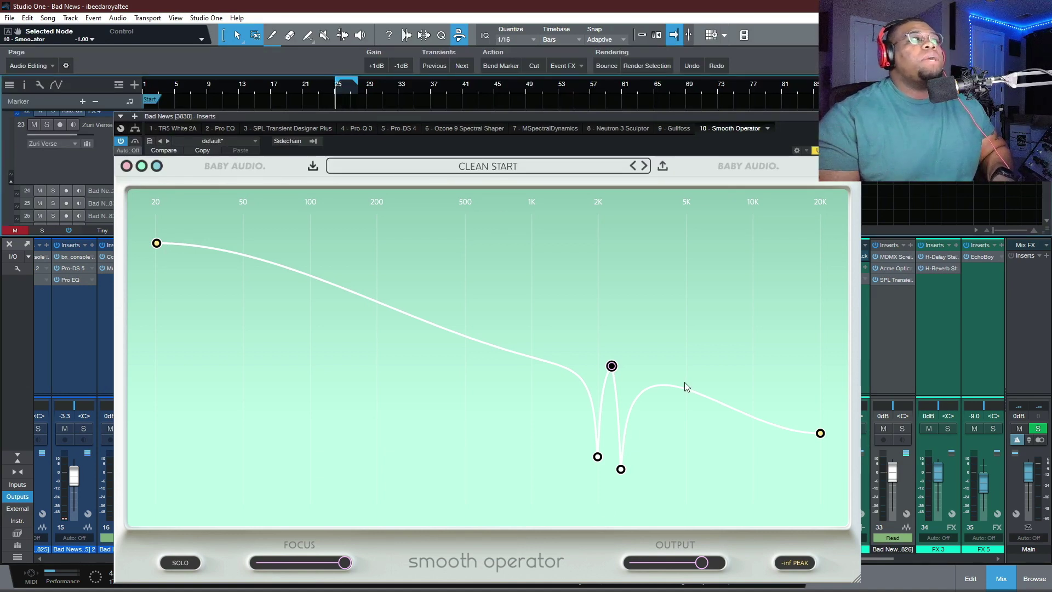
Play the loop while bringing the 20 kHz end node partway back up, and stop playback.
{"action": "key", "text": "space"}
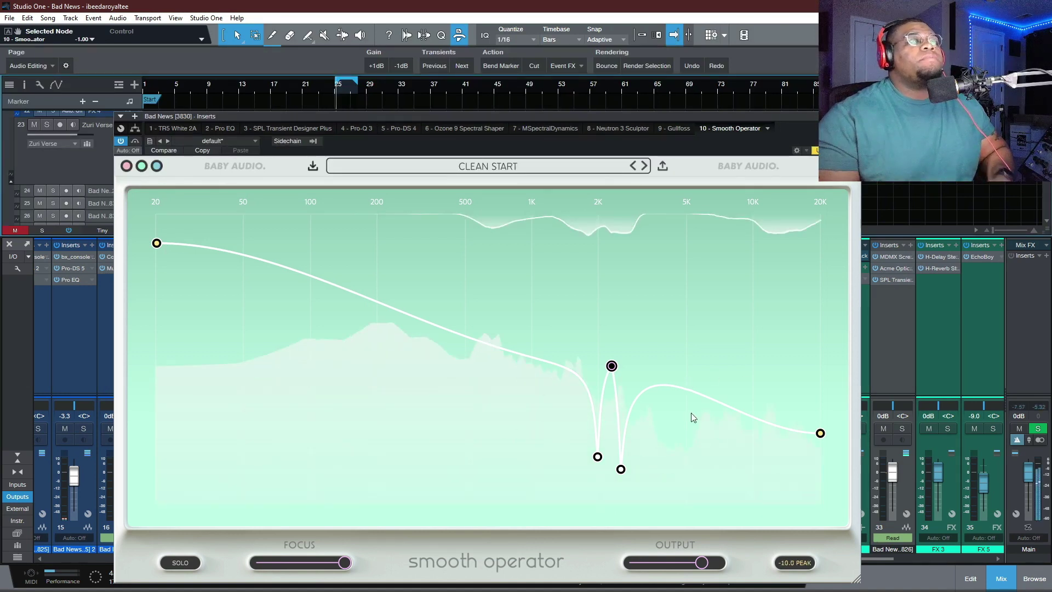
{"action": "left_click", "coordinate": [820, 433]}
{"action": "left_click_drag", "start_coordinate": [820, 433], "coordinate": [820, 407]}
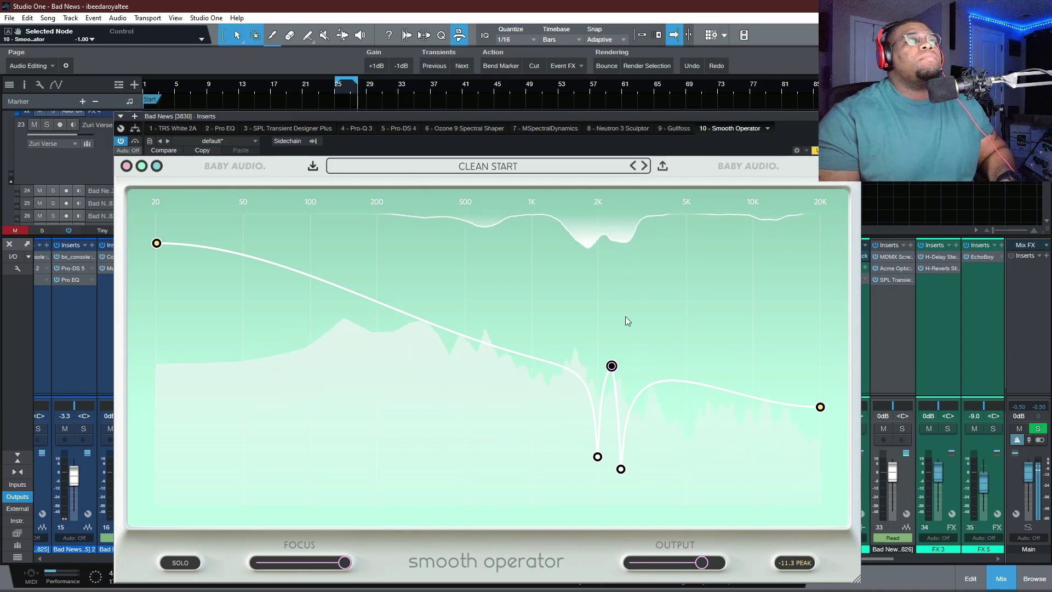
{"action": "key", "text": "space"}
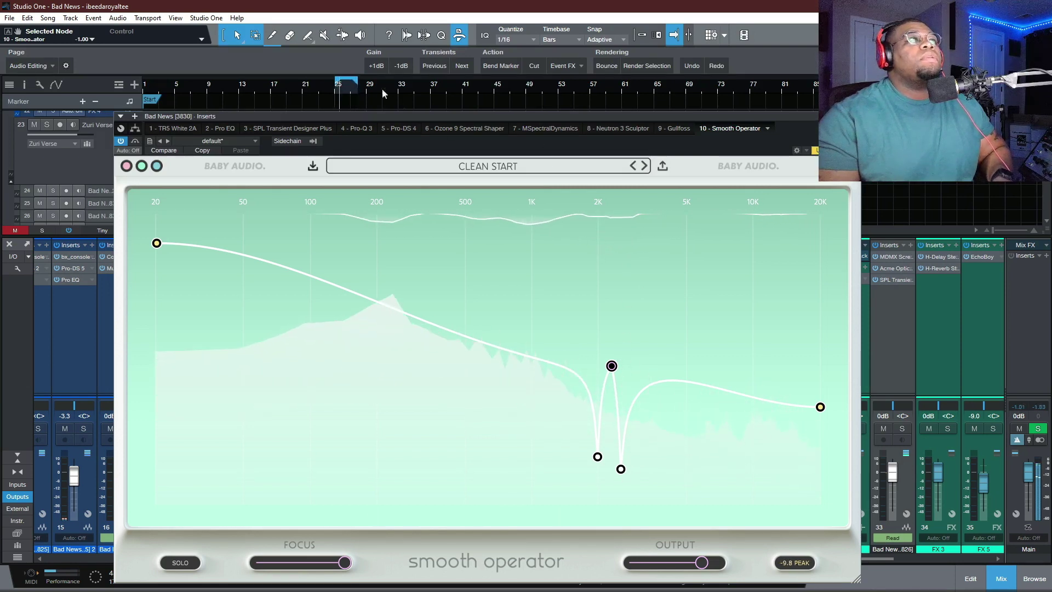
Extend the loop range to about bars 24 to 38 and enlarge the Smooth Operator window.
{"action": "left_click_drag", "start_coordinate": [331, 84], "coordinate": [434, 82]}
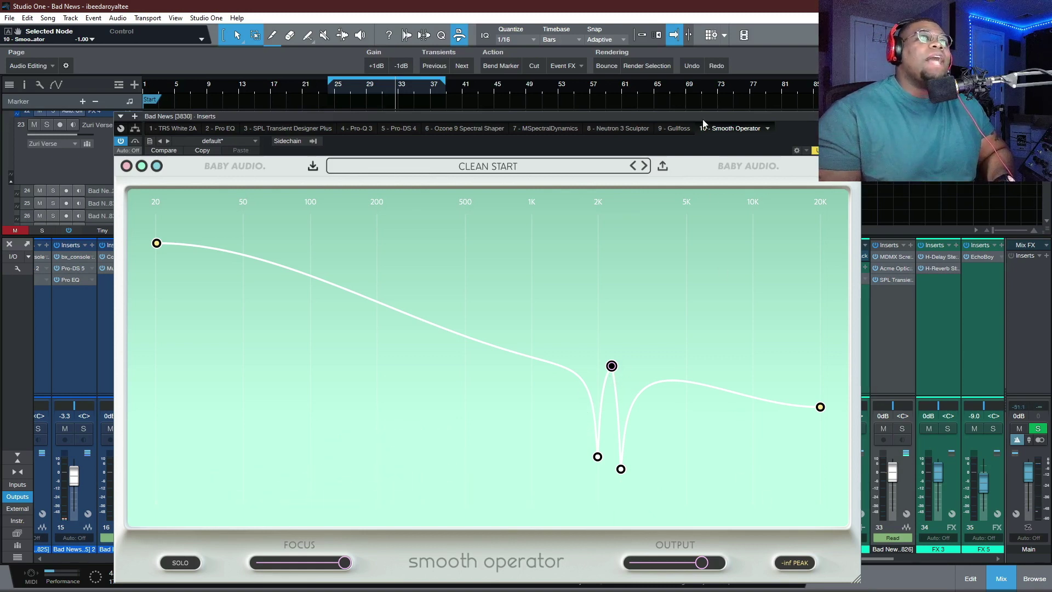
{"action": "left_click_drag", "start_coordinate": [704, 124], "coordinate": [593, 25]}
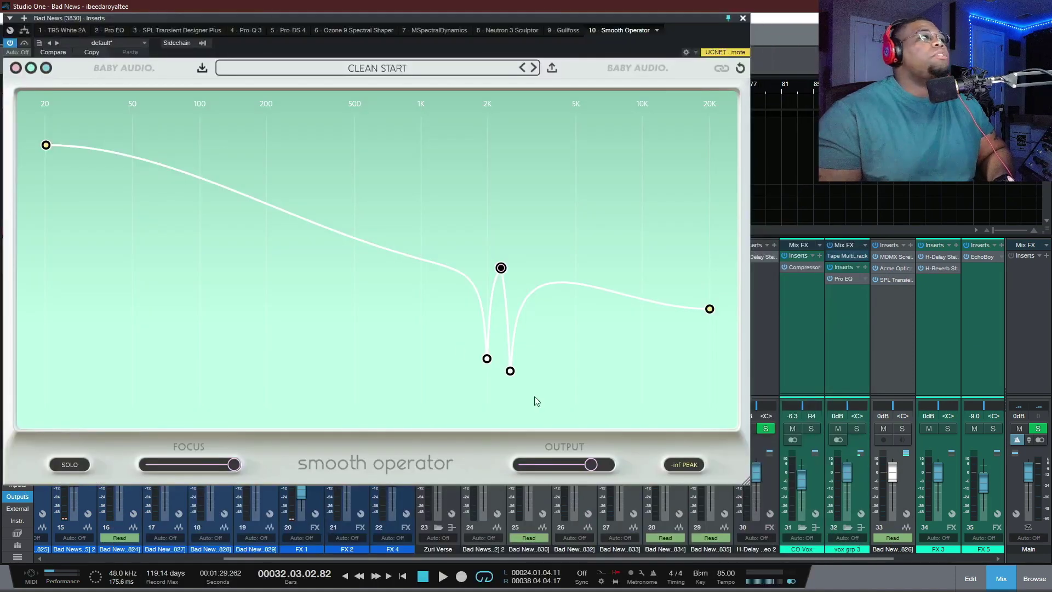
{"action": "left_click_drag", "start_coordinate": [748, 486], "coordinate": [935, 494]}
{"action": "left_click_drag", "start_coordinate": [623, 33], "coordinate": [648, 8]}
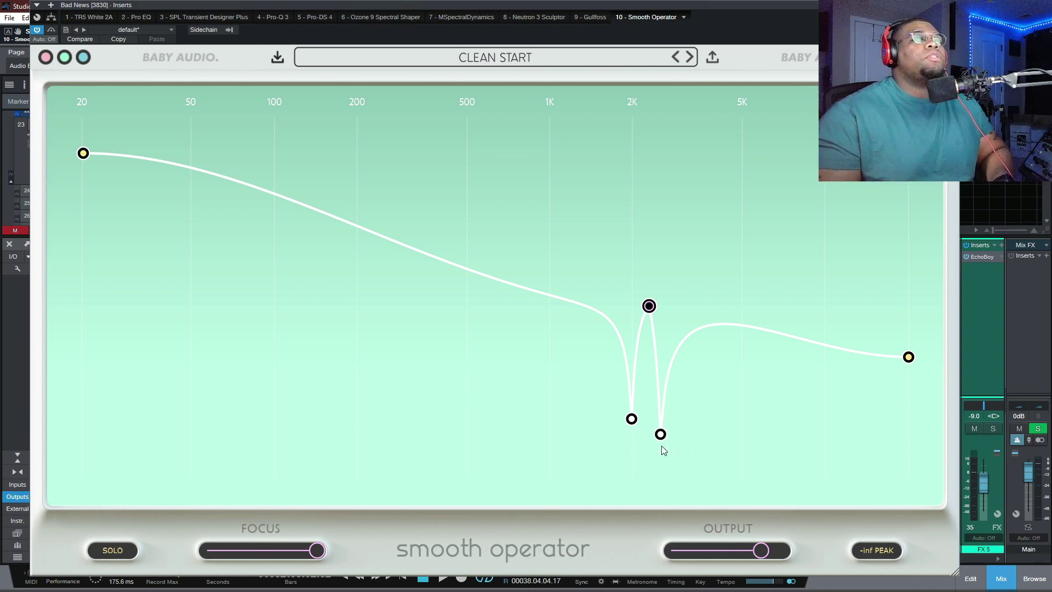
Play the extended loop and audition the dip node near 2507 Hz in isolation.
{"action": "mouse_move", "coordinate": [661, 435]}
{"action": "key", "text": "space"}
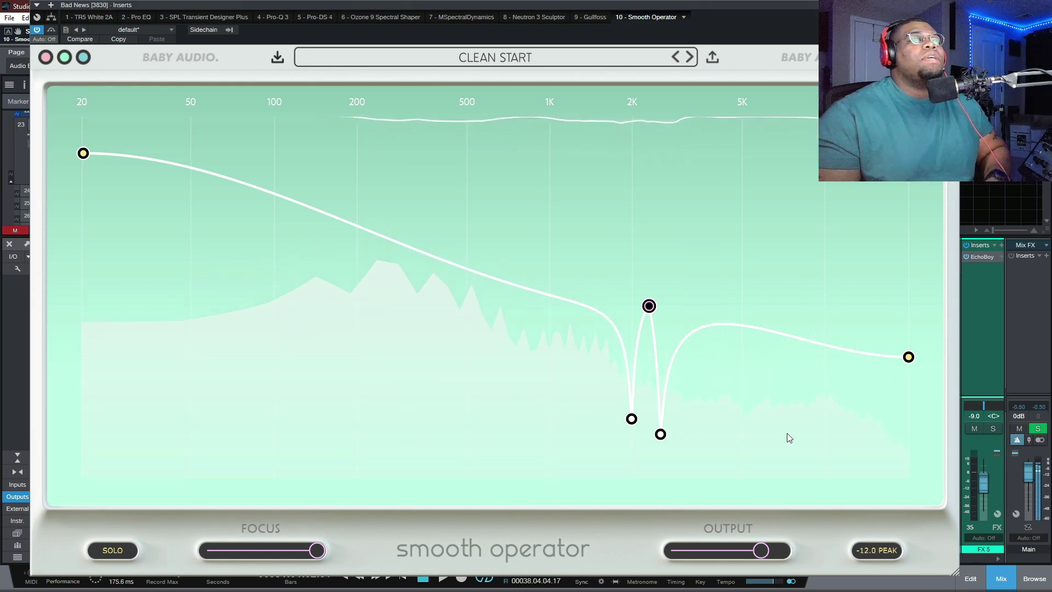
{"action": "key", "text": "space"}
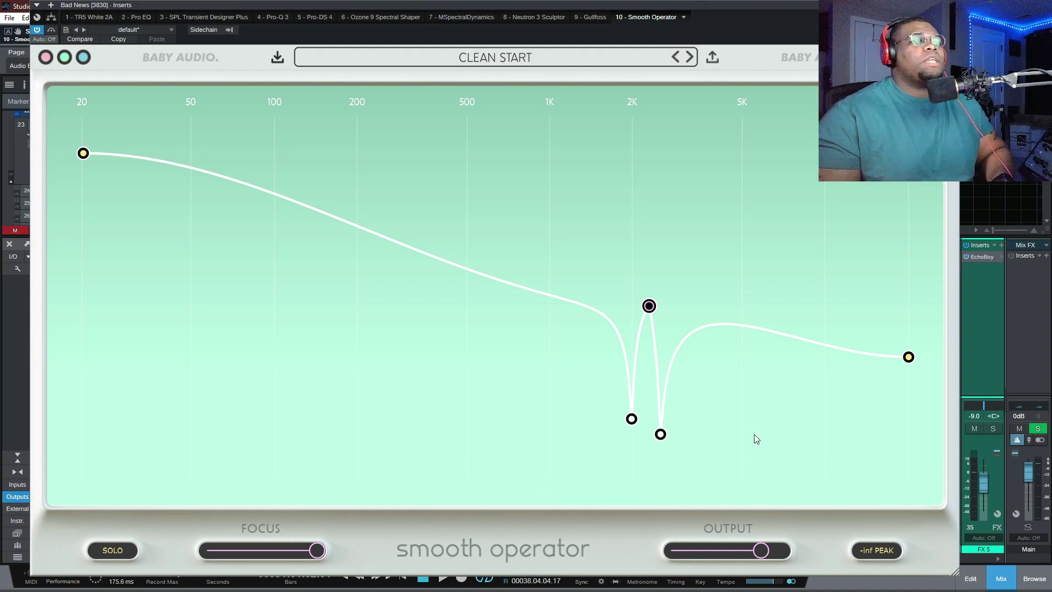
{"action": "key", "text": "space"}
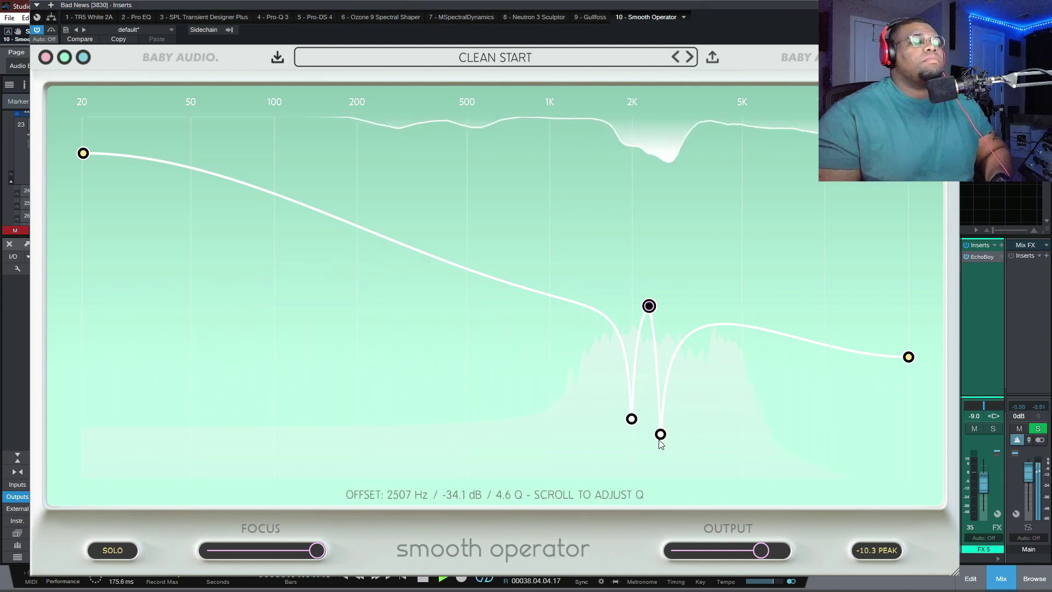
{"action": "key", "text": "space"}
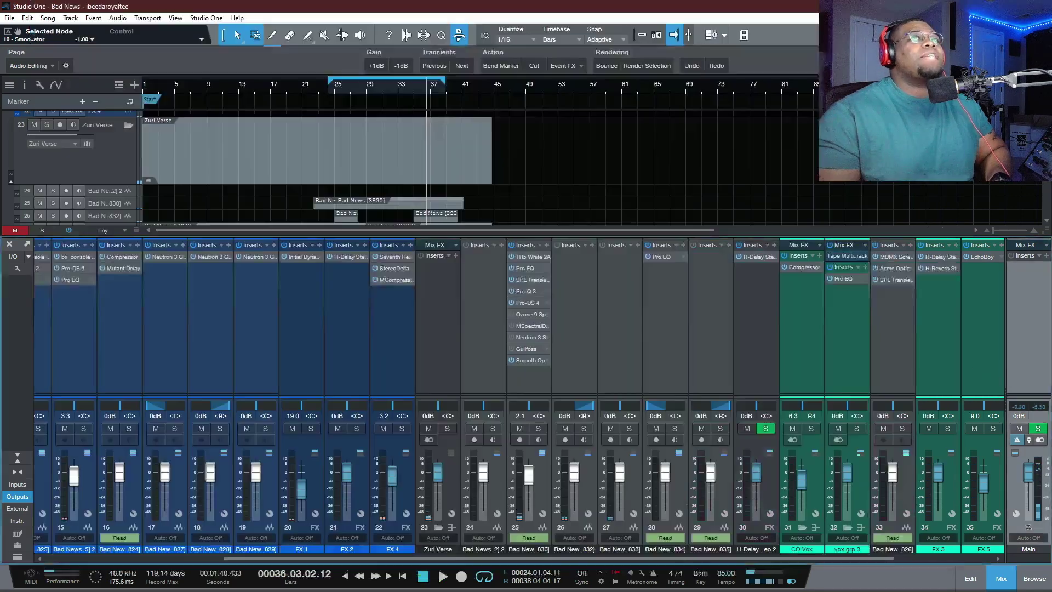
Audition the dip node near 1968 Hz with the Drums channel muted, and unmute Drums when finished.
{"action": "scroll", "coordinate": [252, 551], "scroll_direction": "left", "scroll_amount": 5}
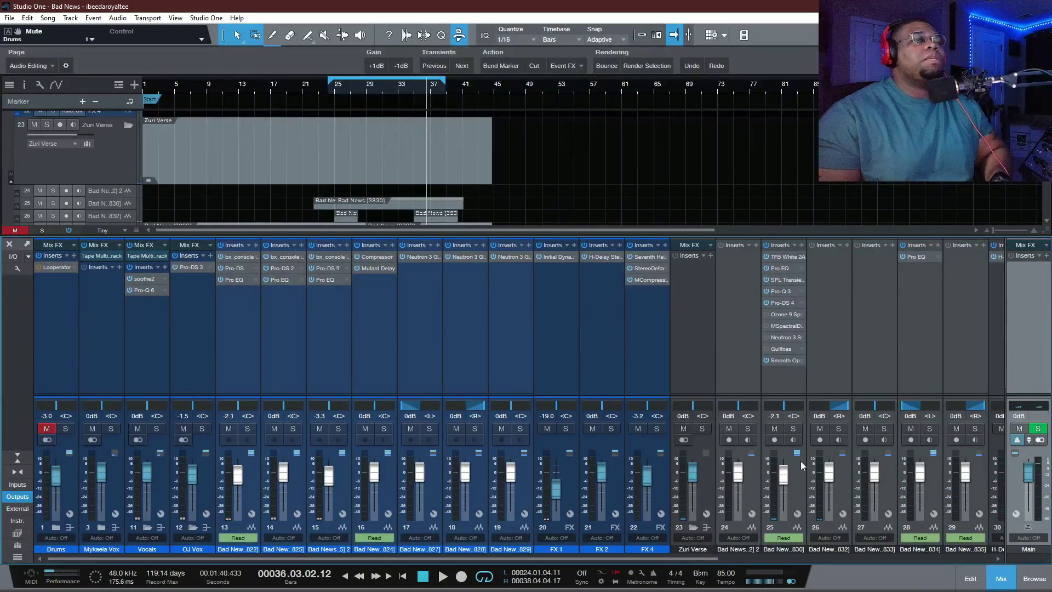
{"action": "left_click", "coordinate": [789, 360]}
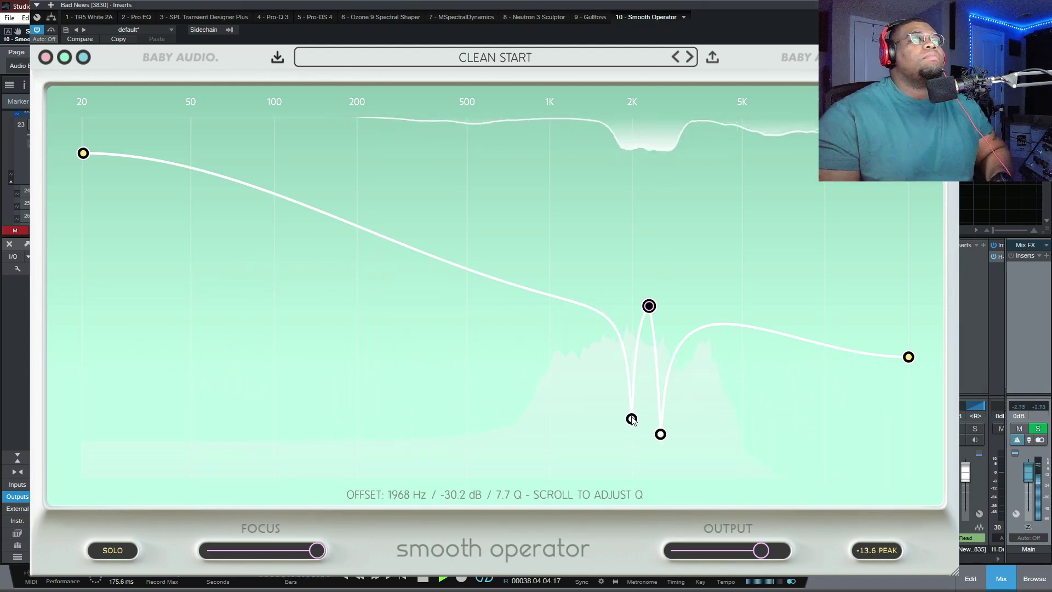
{"action": "key", "text": "space"}
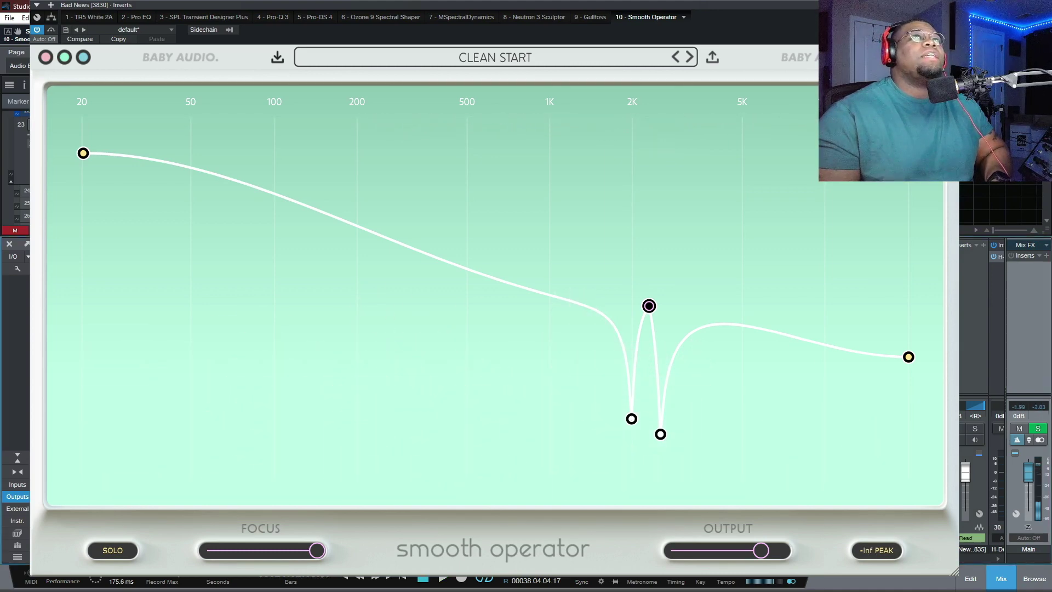
{"action": "left_click", "coordinate": [952, 5]}
{"action": "left_click", "coordinate": [46, 429]}
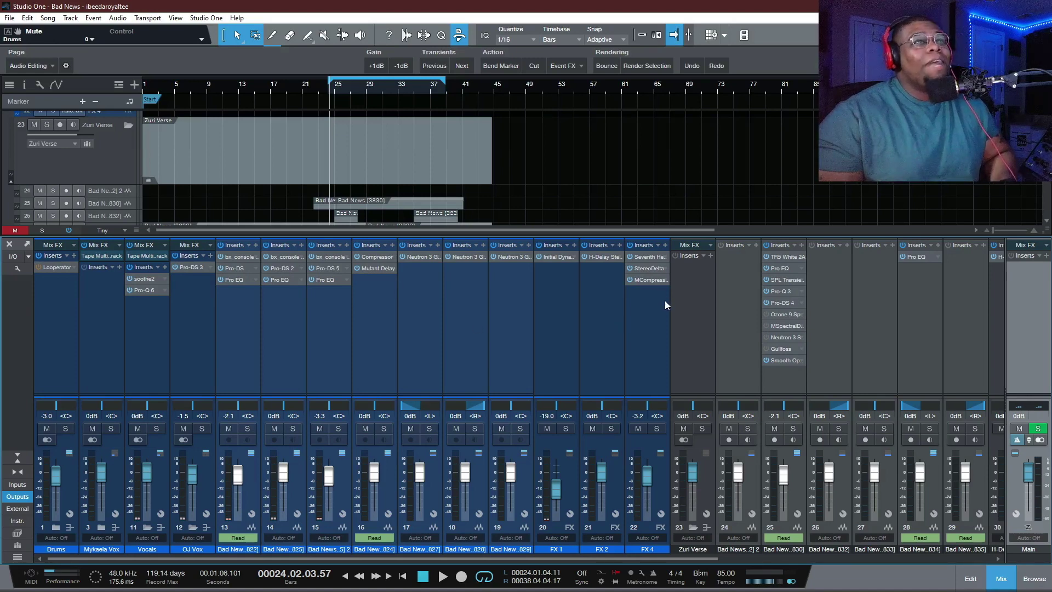
{"action": "left_click", "coordinate": [778, 360]}
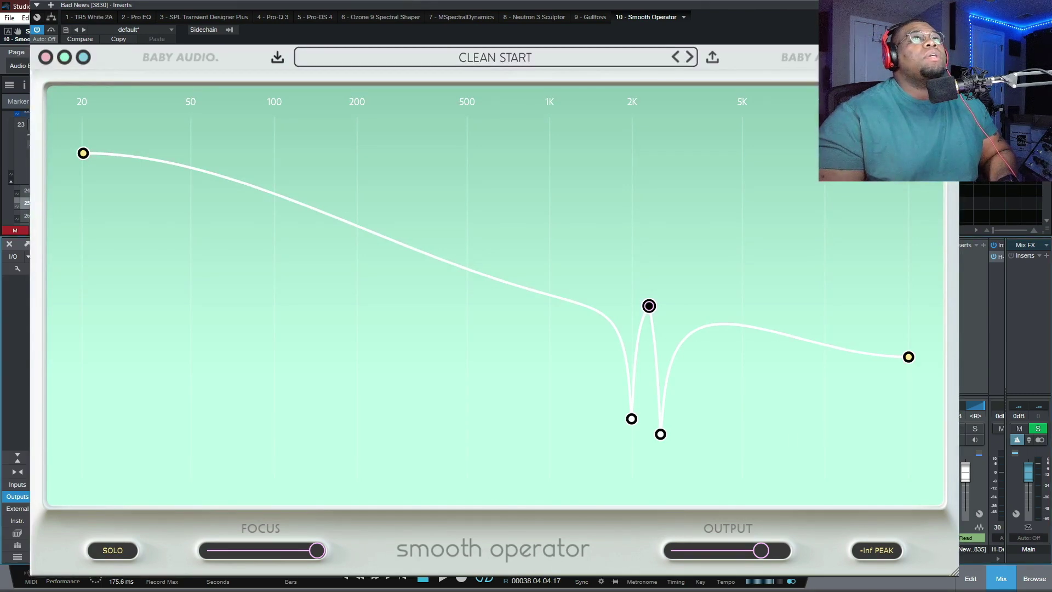
{"action": "left_click", "coordinate": [952, 5]}
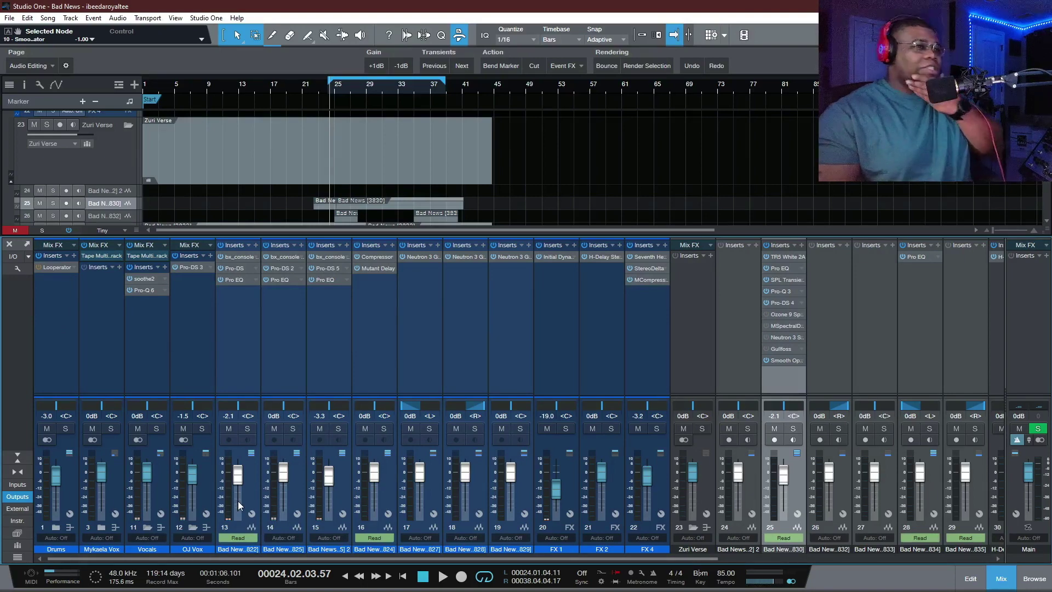
Collapse the verse folder on channel 23 and the CO Vox, OJ Vox and Drums folders in the mixer.
{"action": "left_click", "coordinate": [692, 527]}
{"action": "left_click", "coordinate": [738, 526]}
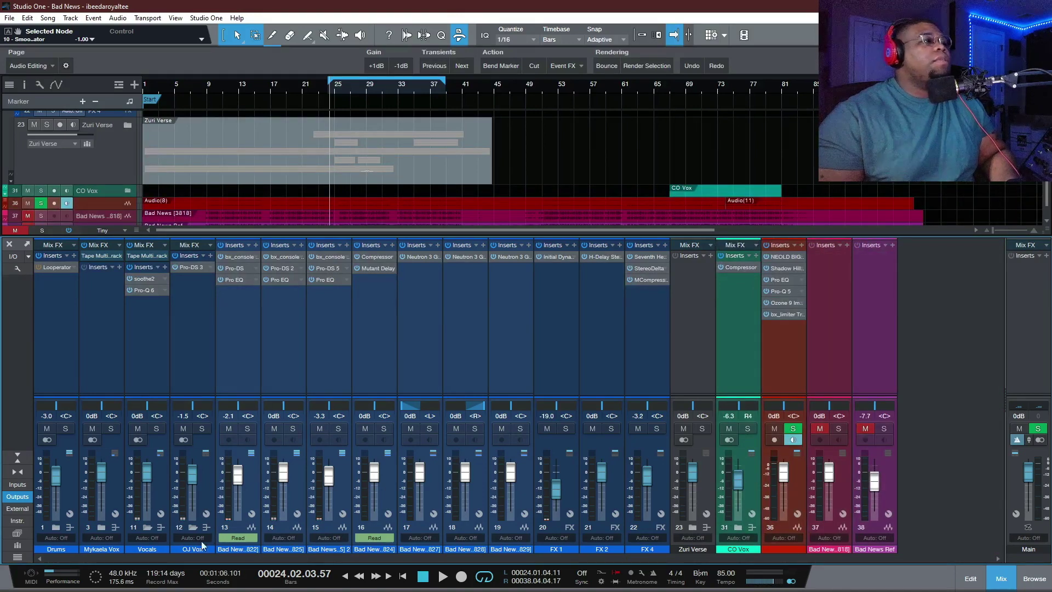
{"action": "left_click", "coordinate": [193, 529]}
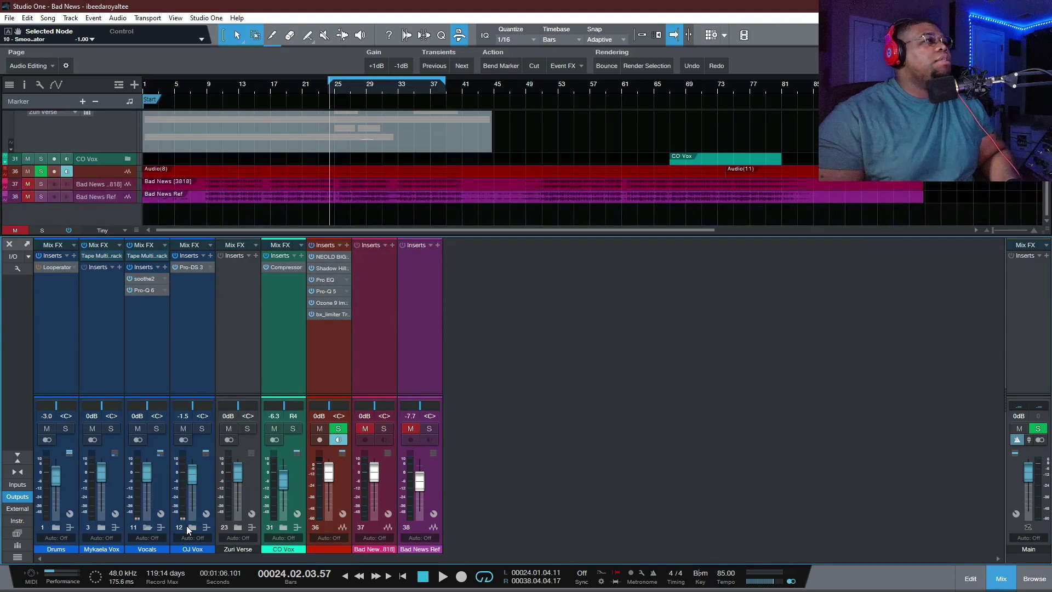
{"action": "left_click", "coordinate": [59, 527]}
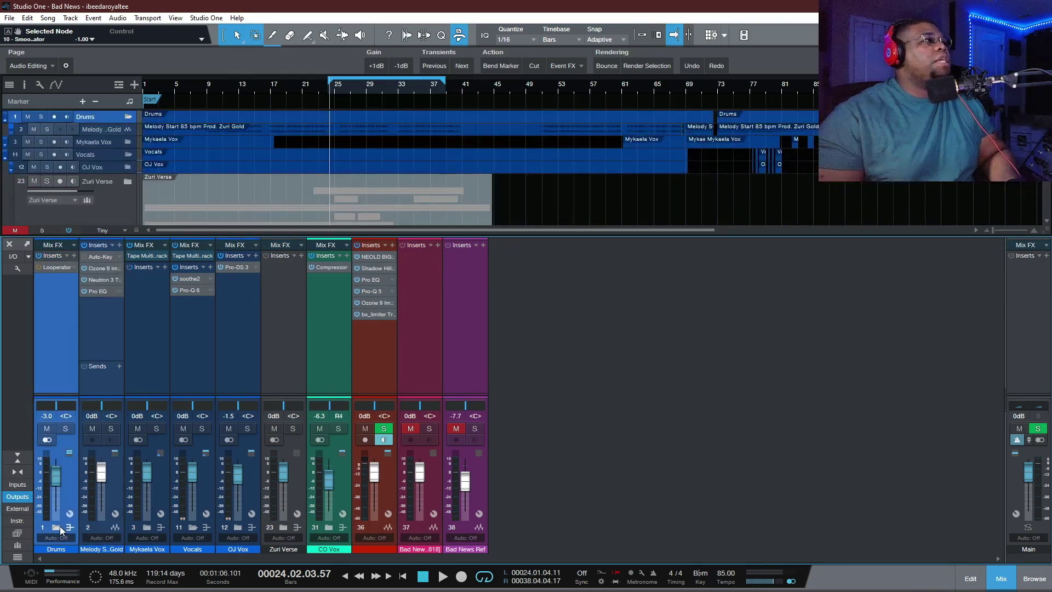
{"action": "left_click", "coordinate": [60, 526]}
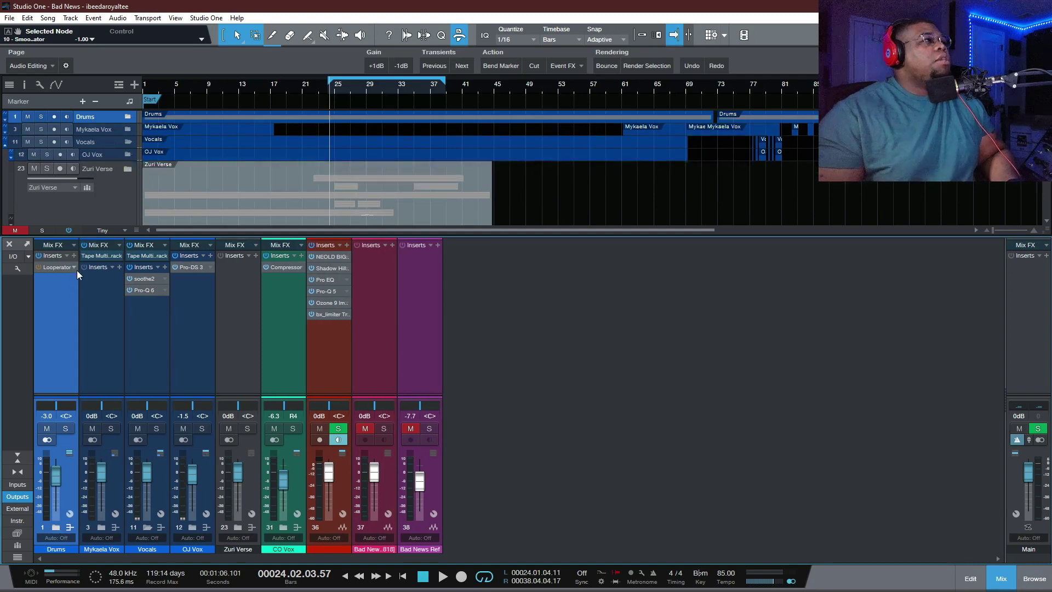
Insert Smooth Operator on the Drums channel after Looperator and enlarge its window.
{"action": "left_click", "coordinate": [74, 255]}
{"action": "type", "text": "smoo"}
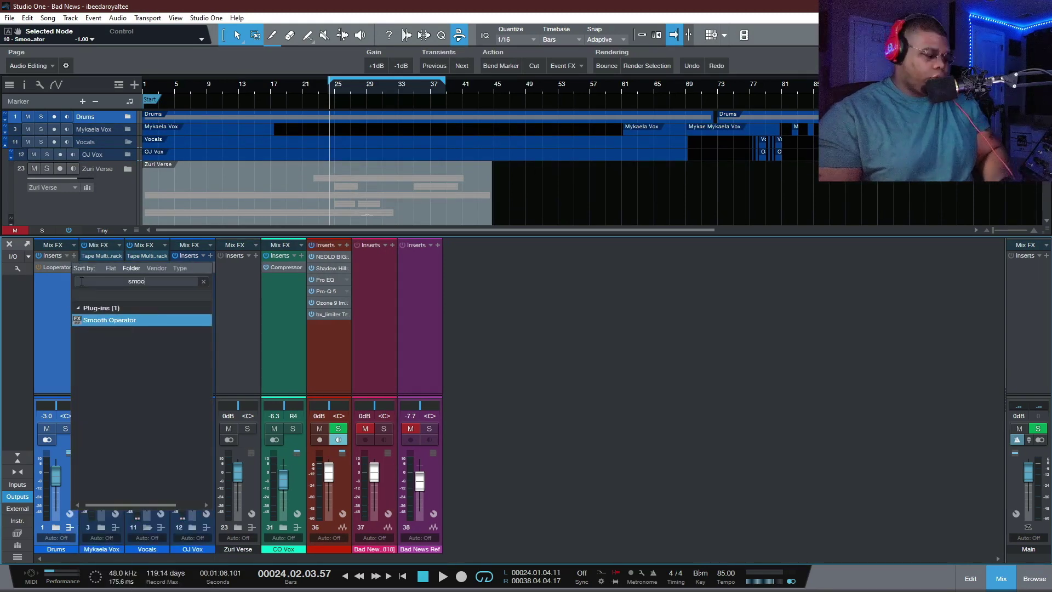
{"action": "key", "text": "Return"}
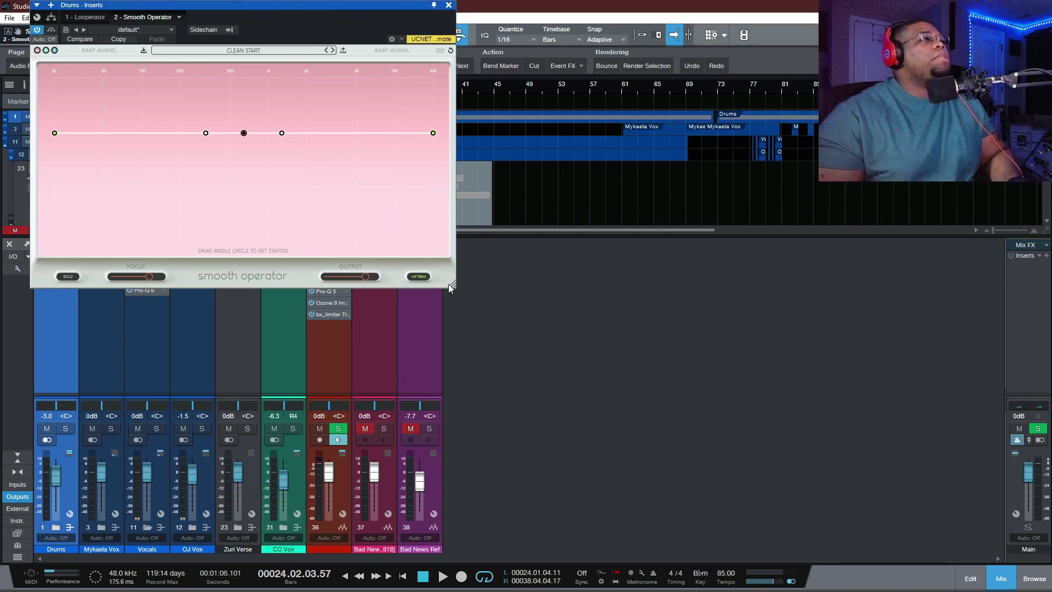
{"action": "left_click_drag", "start_coordinate": [451, 287], "coordinate": [846, 511]}
Review the sidechain source list of the Drums channel's Smooth Operator and reopen the plug-in to check its side chain.
{"action": "mouse_move", "coordinate": [653, 496]}
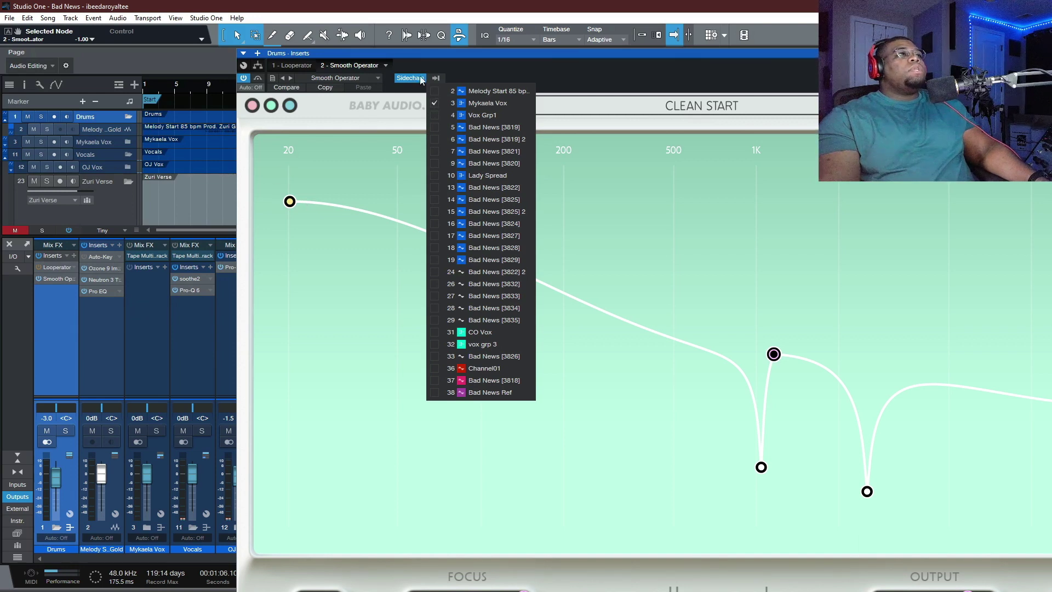
{"action": "left_click", "coordinate": [439, 77]}
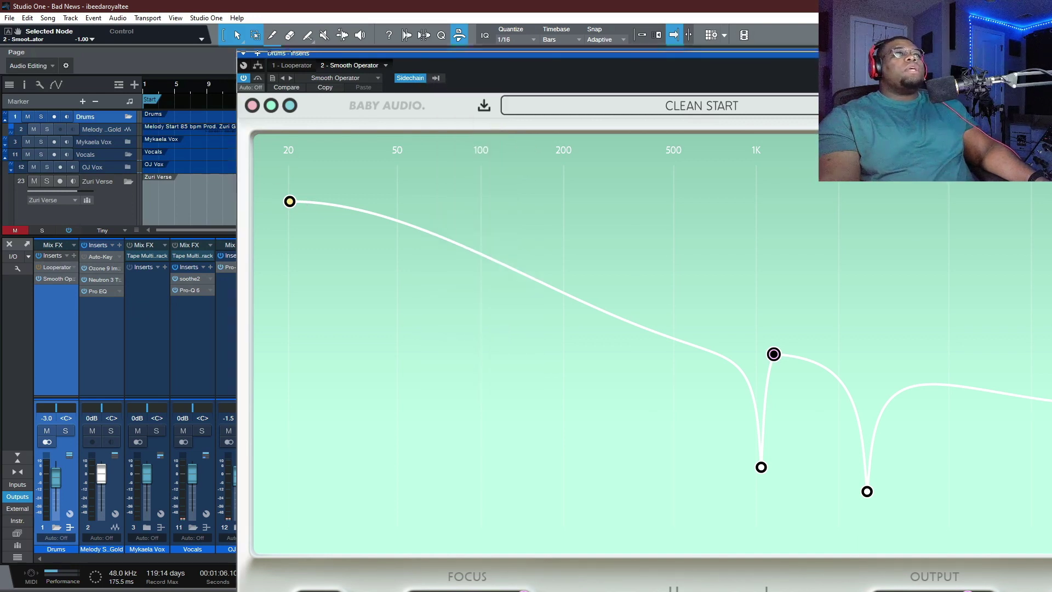
{"action": "left_click_drag", "start_coordinate": [846, 74], "coordinate": [692, 61]}
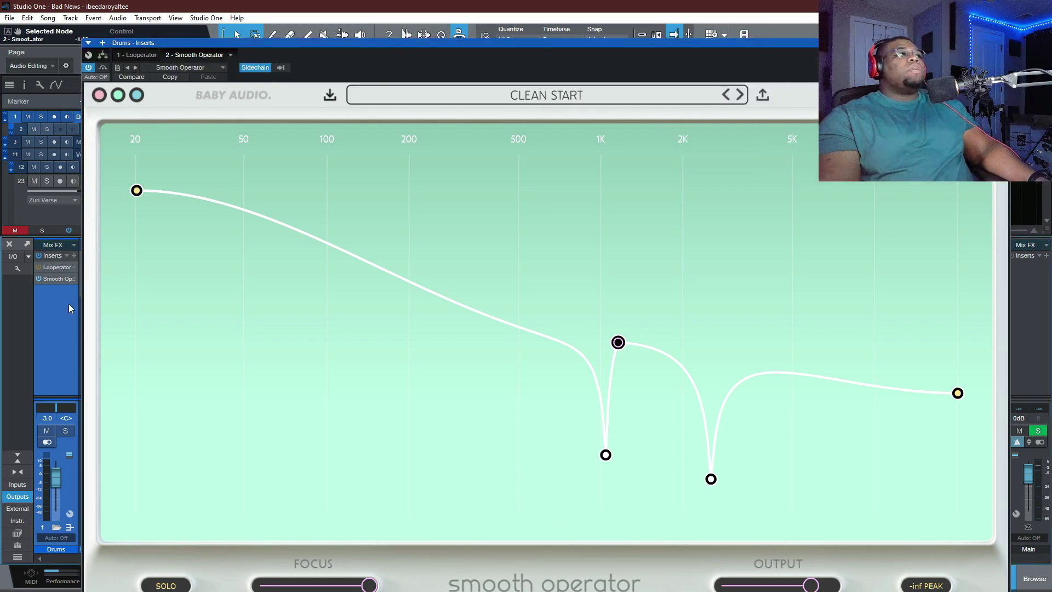
{"action": "left_click", "coordinate": [55, 277]}
{"action": "left_click", "coordinate": [55, 278]}
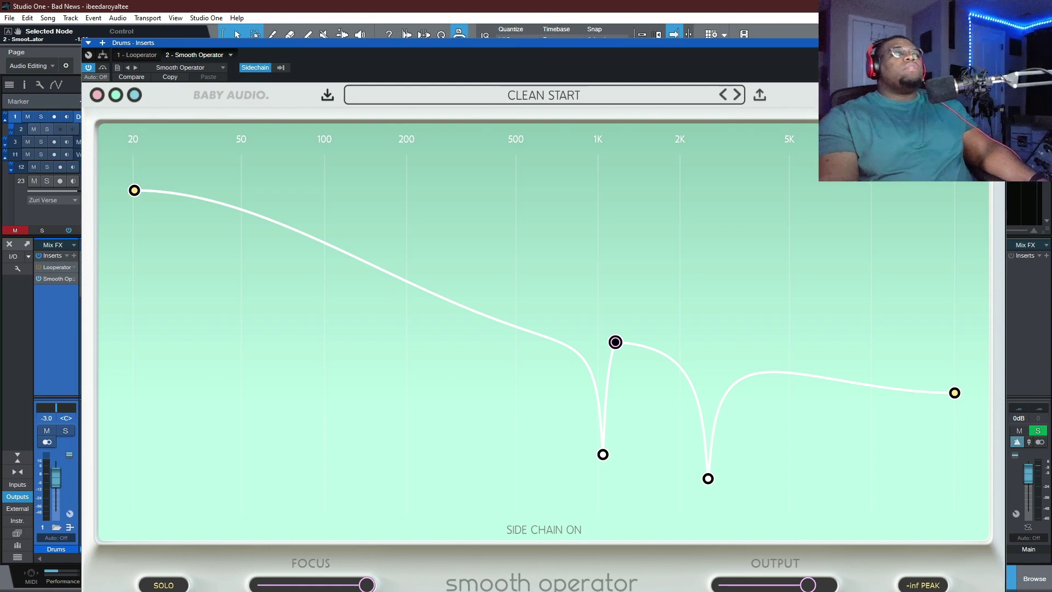
{"action": "left_click", "coordinate": [57, 278]}
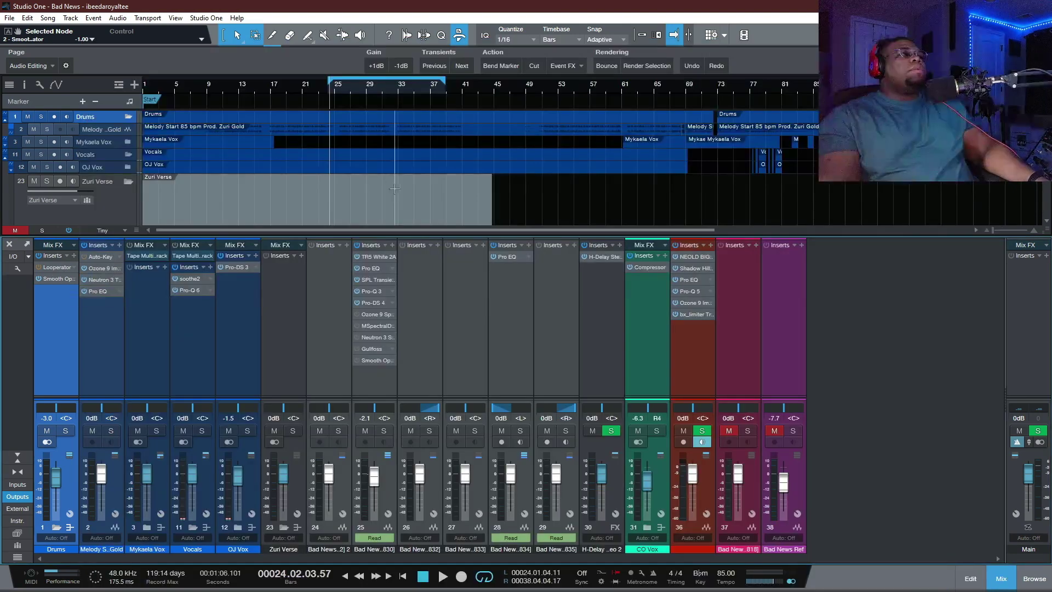
Expand folder track 3 and its Vox Grp1 subfolder, and set the loop range to about bars 9 to 16.
{"action": "scroll", "coordinate": [232, 196], "scroll_direction": "down", "scroll_amount": 2}
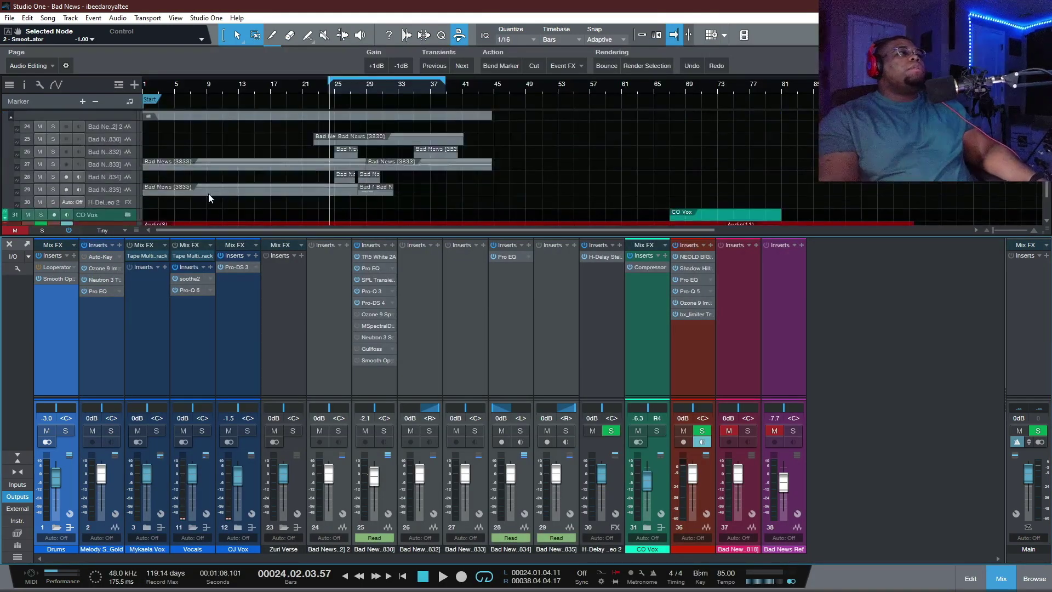
{"action": "scroll", "coordinate": [201, 197], "scroll_direction": "up", "scroll_amount": 2}
{"action": "left_click", "coordinate": [128, 143]}
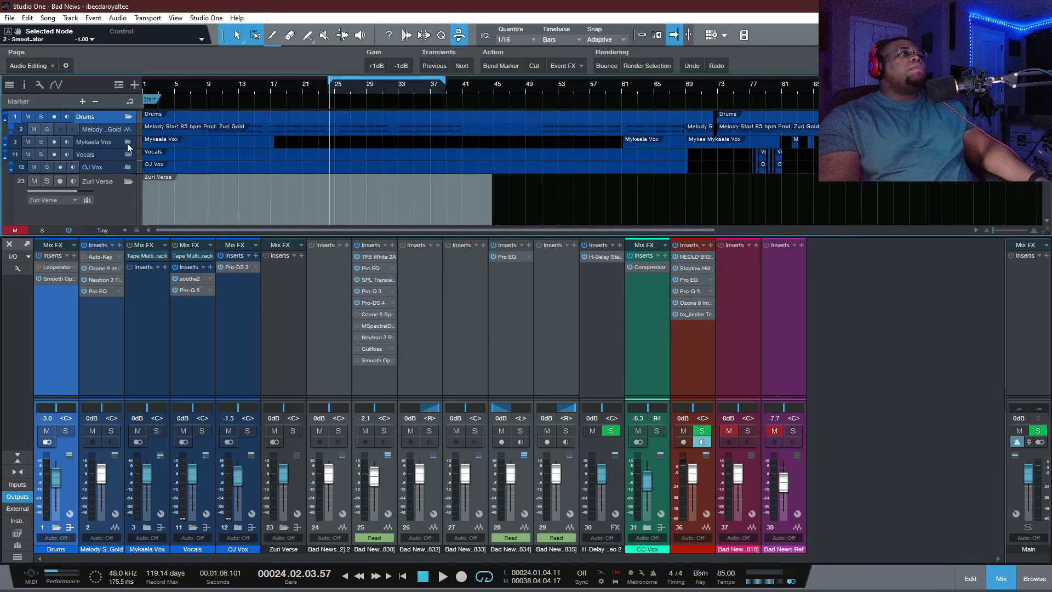
{"action": "scroll", "coordinate": [176, 166], "scroll_direction": "down", "scroll_amount": 4}
{"action": "scroll", "coordinate": [175, 172], "scroll_direction": "up", "scroll_amount": 3}
{"action": "scroll", "coordinate": [173, 176], "scroll_direction": "up", "scroll_amount": 1}
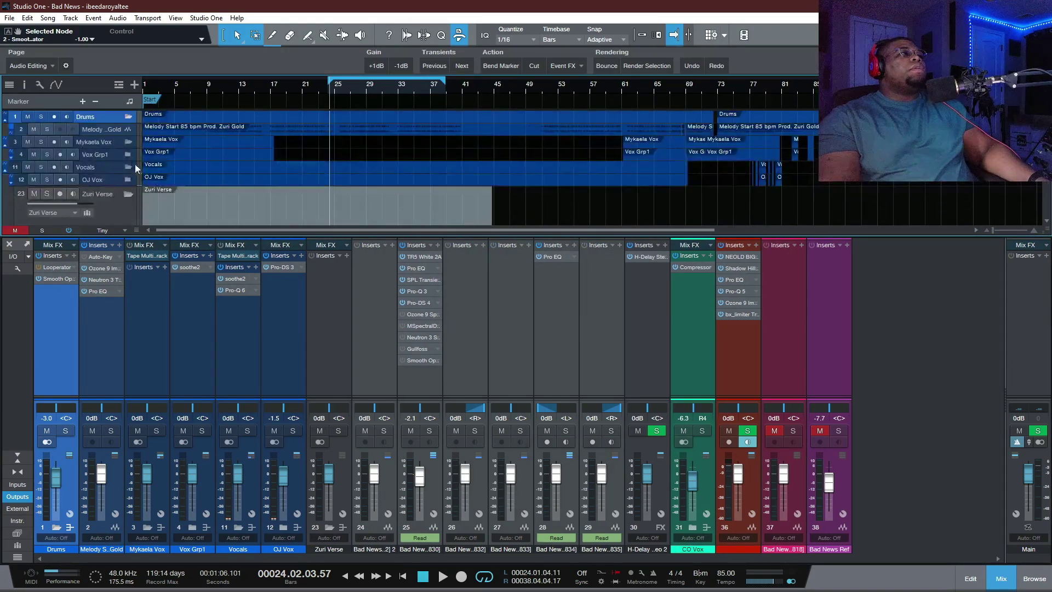
{"action": "left_click", "coordinate": [129, 156]}
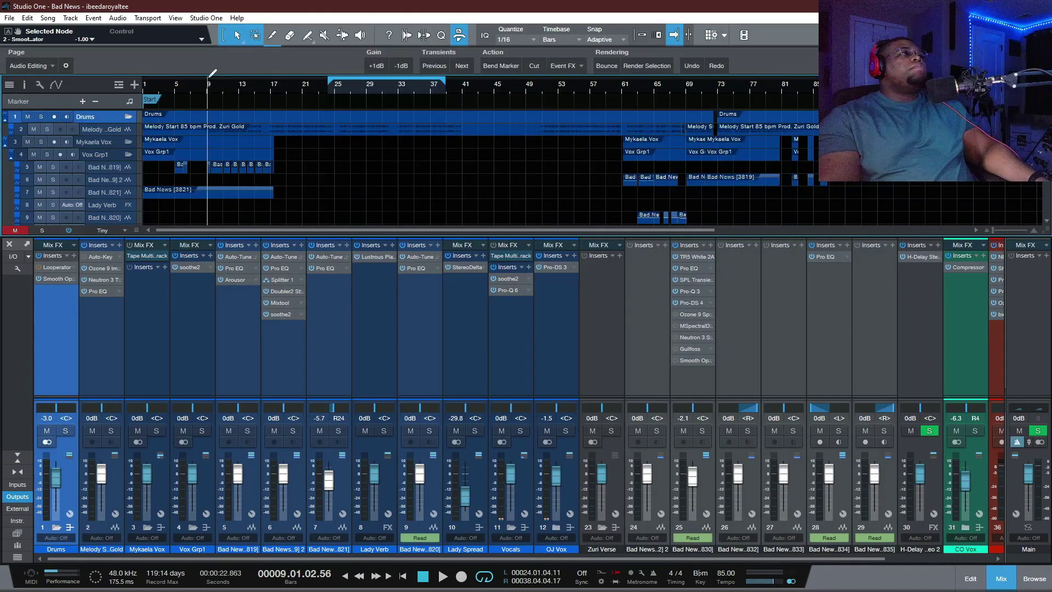
{"action": "left_click_drag", "start_coordinate": [209, 76], "coordinate": [257, 80]}
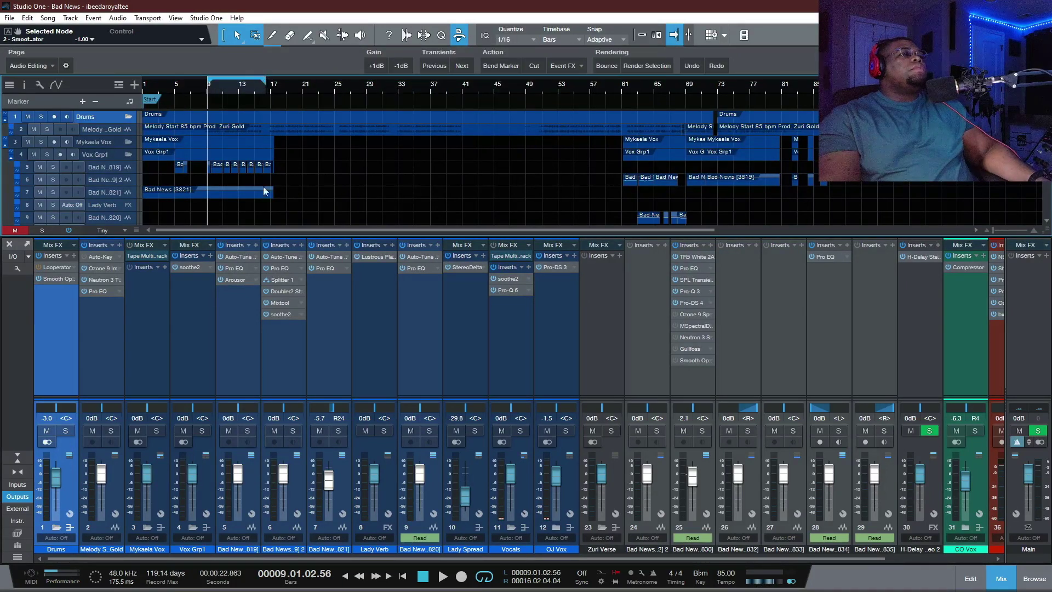
Open Smooth Operator on the Drums channel and select the vocal folder on track 3 as its sidechain source.
{"action": "left_click", "coordinate": [63, 280]}
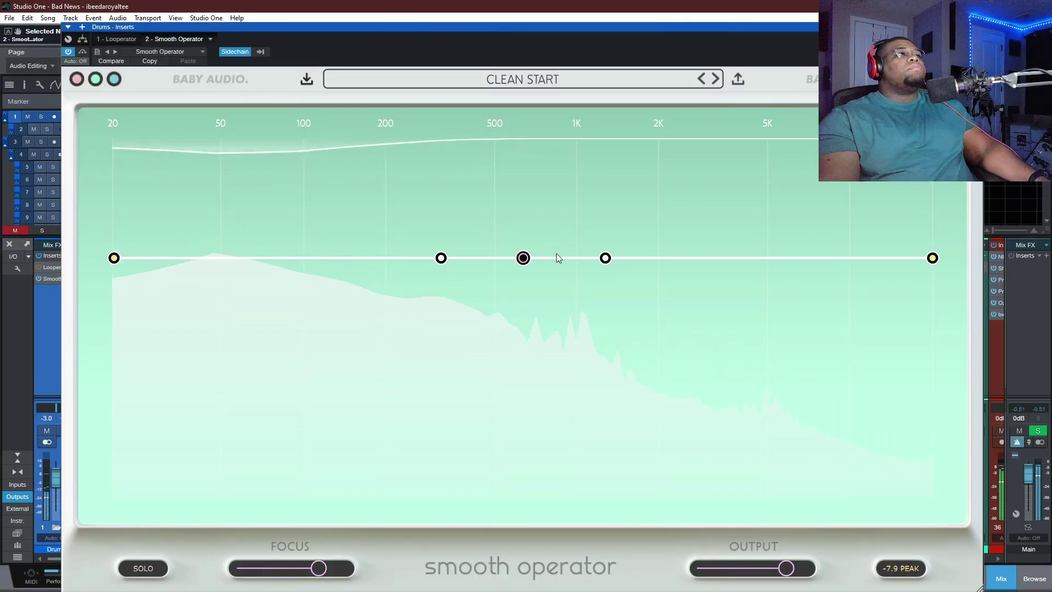
{"action": "left_click", "coordinate": [260, 52]}
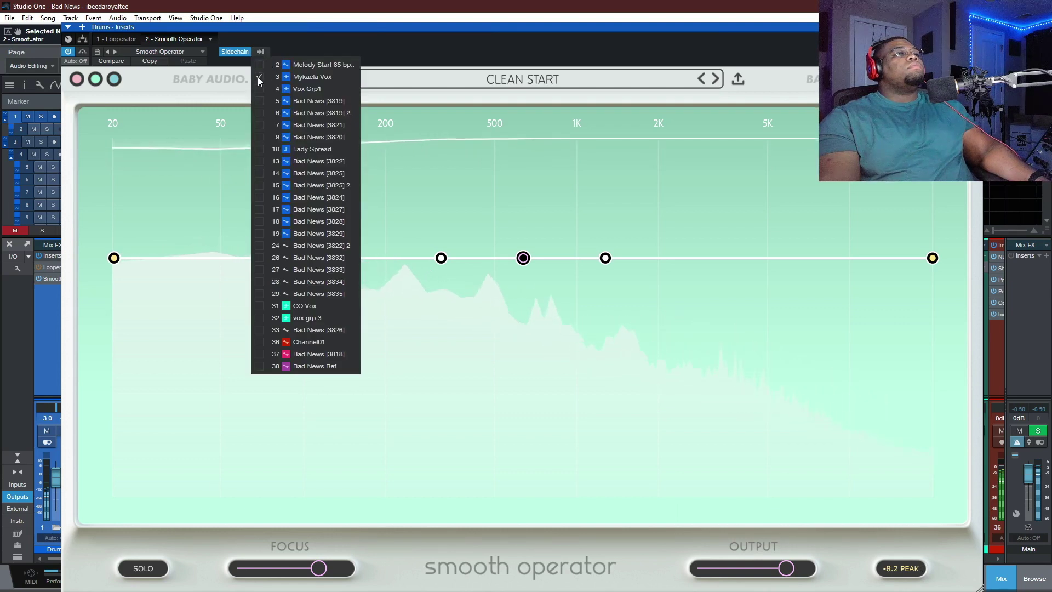
{"action": "left_click", "coordinate": [258, 77]}
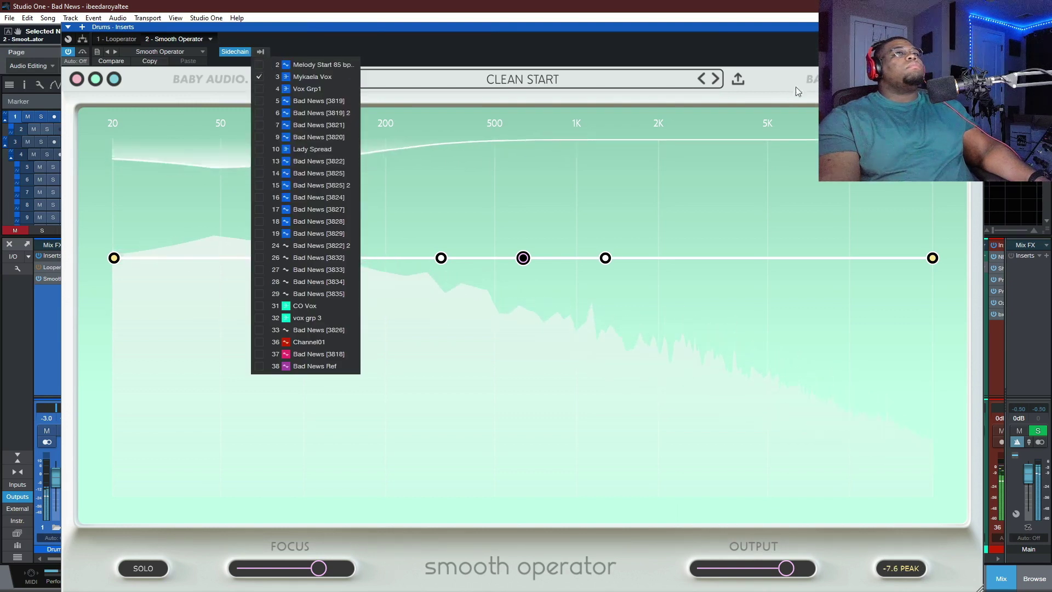
{"action": "left_click", "coordinate": [745, 189]}
Lower the overall threshold to slightly below -52 dB, raise the 20 Hz end node well above it, and dip the high-end node slightly.
{"action": "left_click_drag", "start_coordinate": [524, 258], "coordinate": [515, 337]}
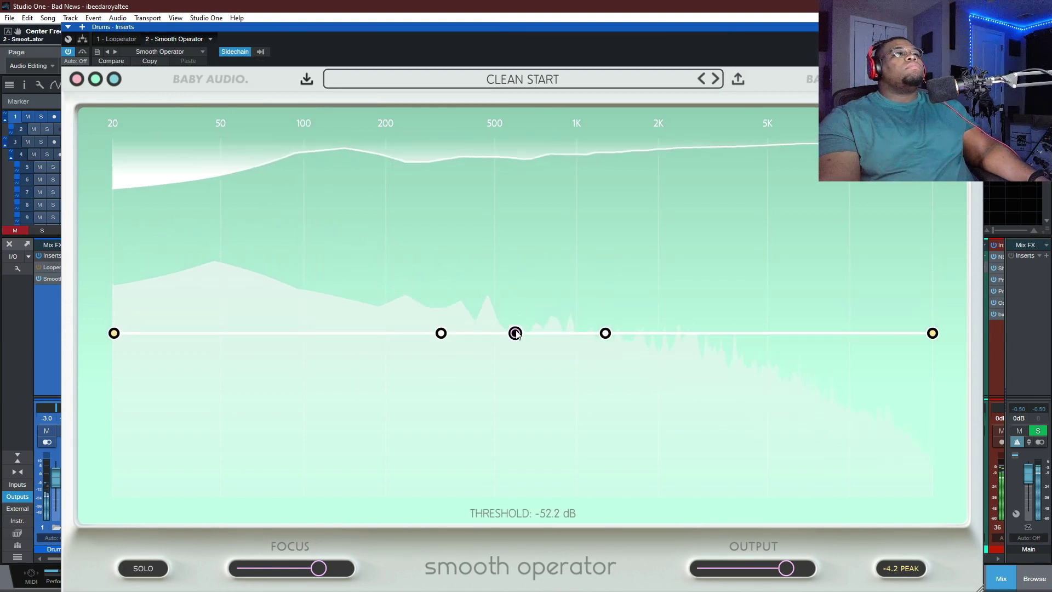
{"action": "left_click_drag", "start_coordinate": [114, 333], "coordinate": [113, 226]}
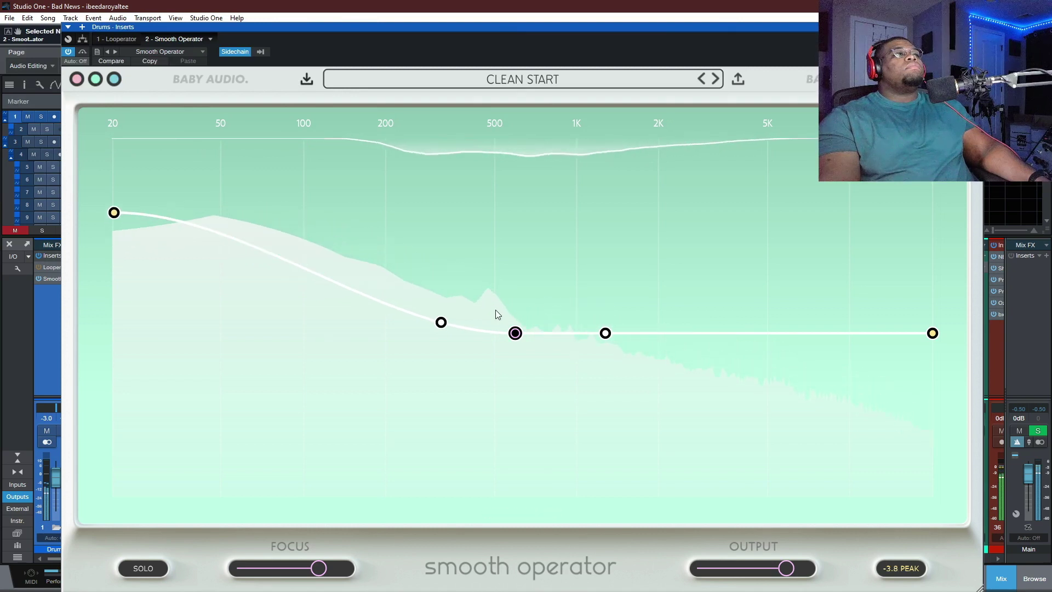
{"action": "left_click_drag", "start_coordinate": [515, 333], "coordinate": [510, 353]}
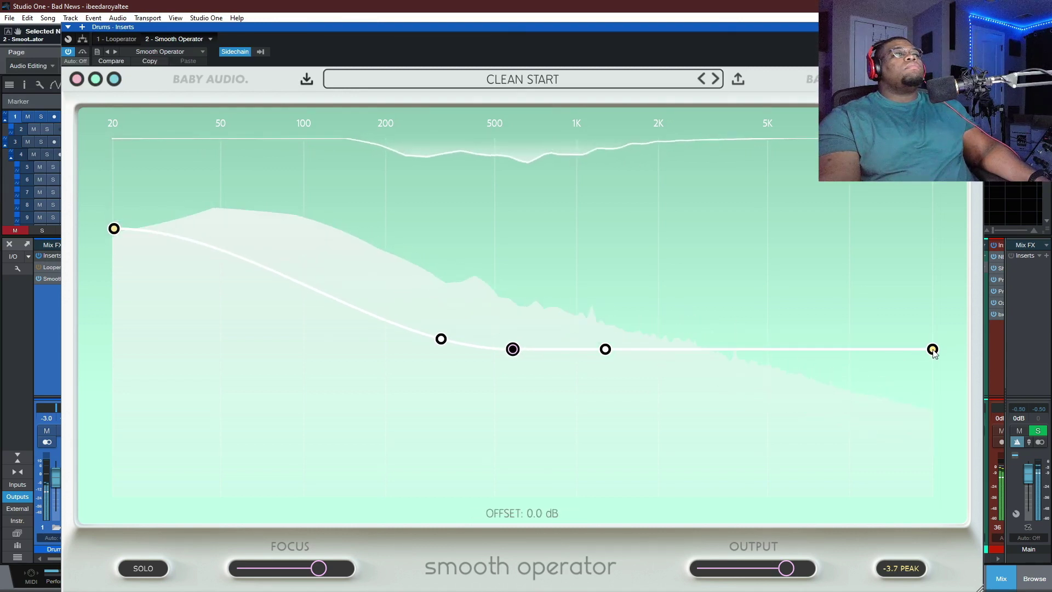
{"action": "left_click_drag", "start_coordinate": [933, 350], "coordinate": [932, 372]}
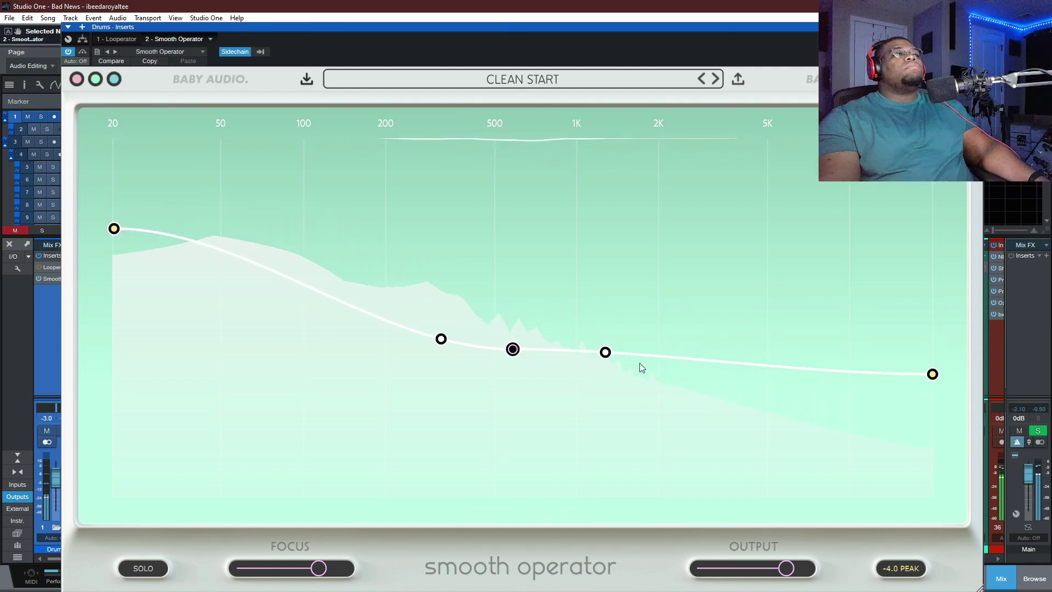
Pull the middle nodes in around 500 Hz, and raise the low-end and low-mid nodes to ease processing of the lows.
{"action": "left_click_drag", "start_coordinate": [605, 349], "coordinate": [461, 329]}
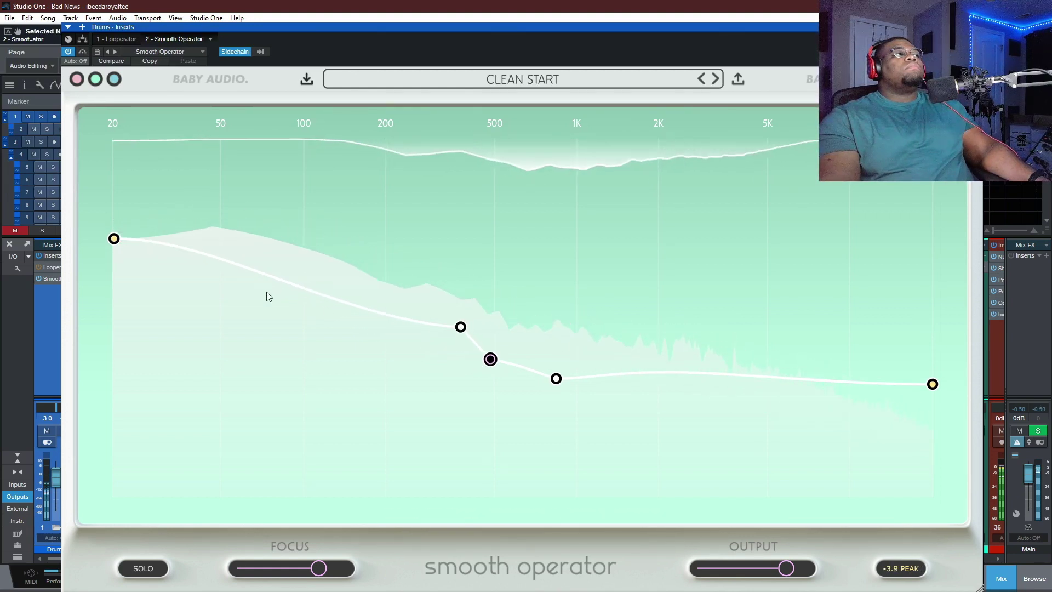
{"action": "left_click_drag", "start_coordinate": [114, 239], "coordinate": [193, 199]}
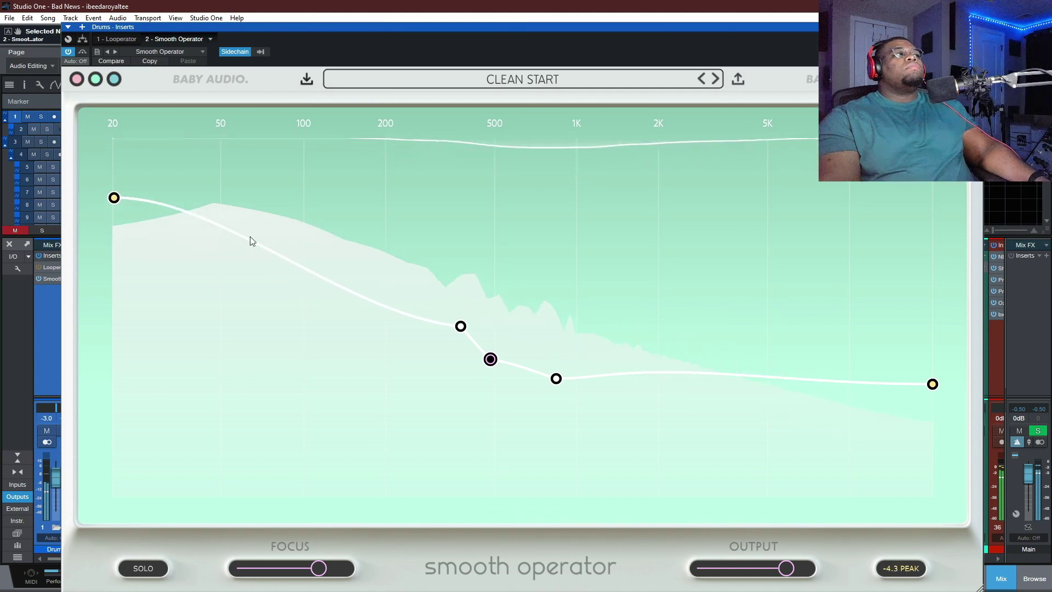
{"action": "left_click_drag", "start_coordinate": [462, 327], "coordinate": [496, 288]}
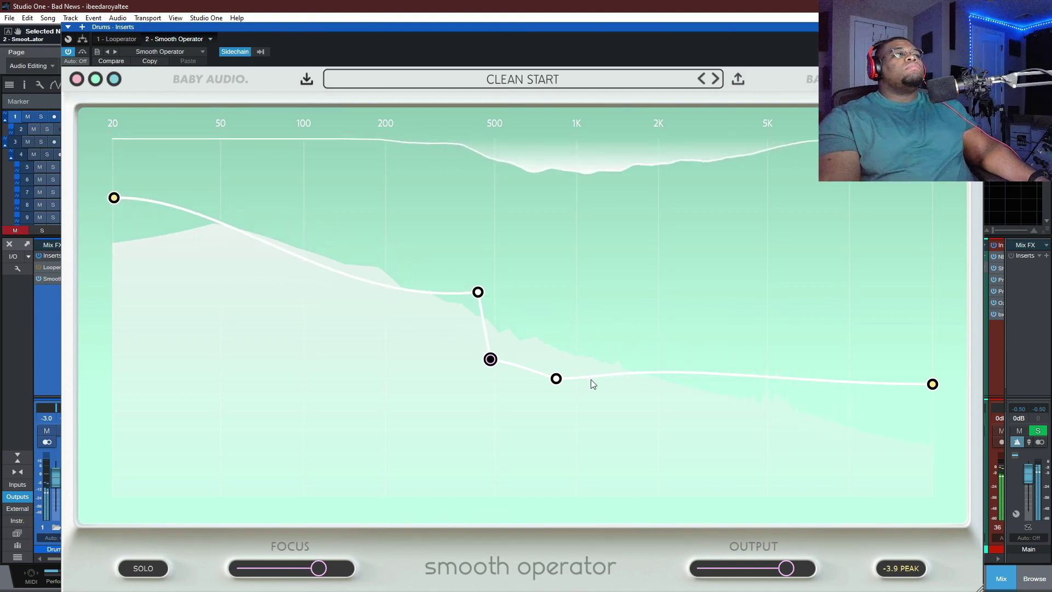
Lower the upper-mid node to about -10.8 dB, widen it to 0.2 Q at about 1.4 kHz, and raise the high-end node.
{"action": "left_click_drag", "start_coordinate": [559, 380], "coordinate": [567, 403]}
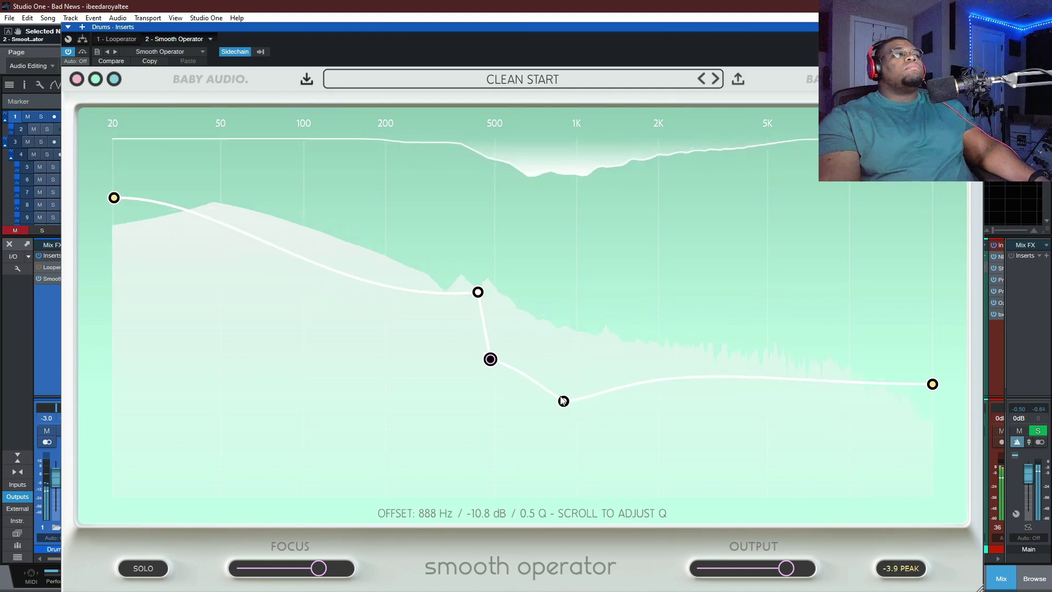
{"action": "left_click_drag", "start_coordinate": [933, 383], "coordinate": [872, 289]}
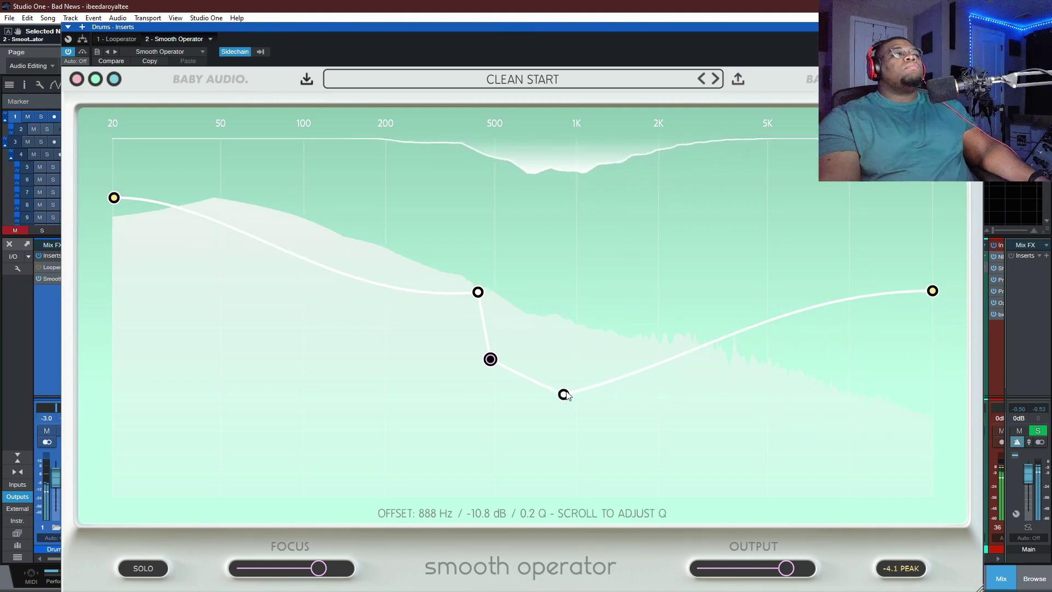
{"action": "left_click_drag", "start_coordinate": [563, 394], "coordinate": [617, 392]}
Set the threshold to about -64.8 dB with maximum Focus, raise the low-mid node, and move the upper-mid node to about 1.9 kHz.
{"action": "left_click_drag", "start_coordinate": [490, 360], "coordinate": [491, 382]}
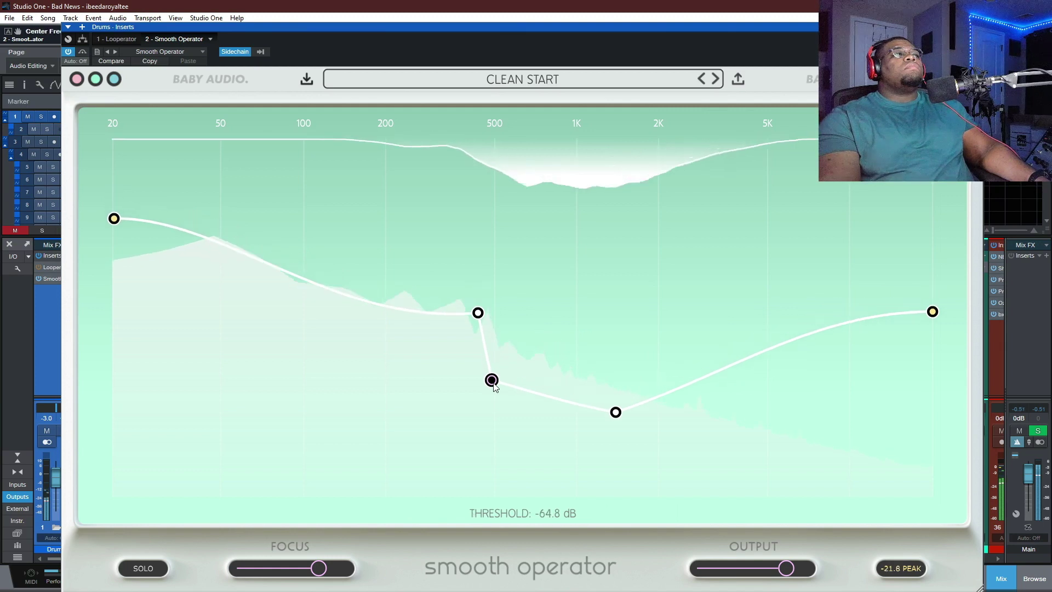
{"action": "left_click_drag", "start_coordinate": [478, 313], "coordinate": [479, 267]}
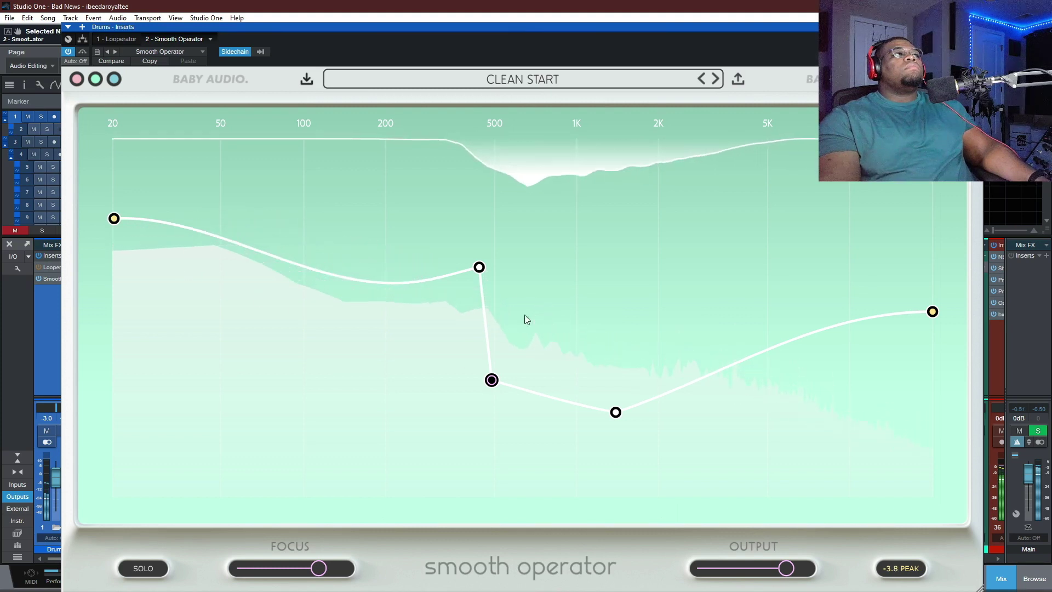
{"action": "mouse_move", "coordinate": [615, 412]}
{"action": "left_click_drag", "start_coordinate": [615, 412], "coordinate": [654, 399]}
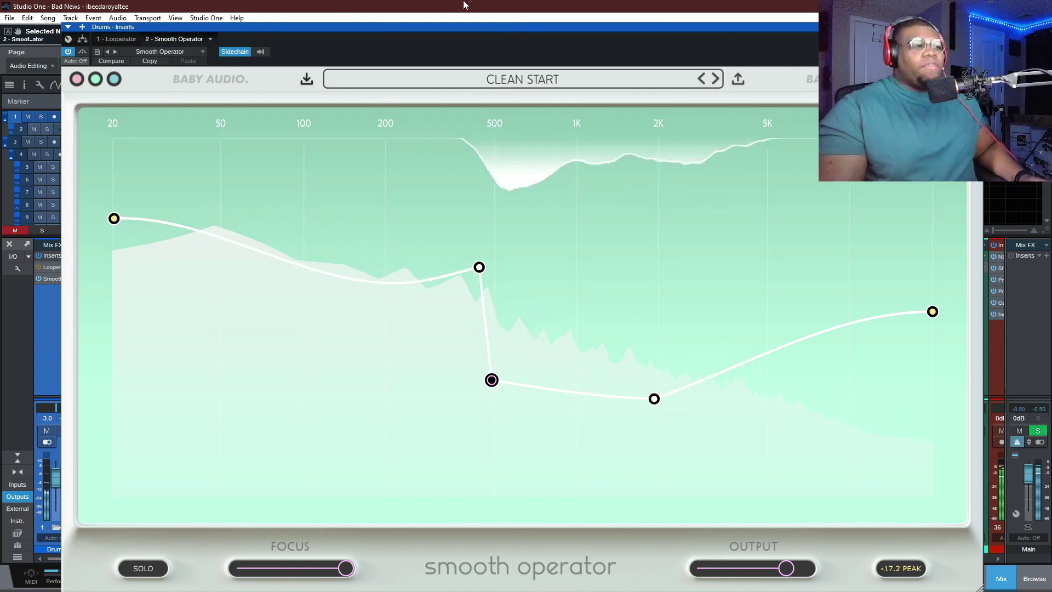
Raise the threshold slightly, shift the low-mid node to about 270 Hz and the center node to about 310 Hz.
{"action": "mouse_move", "coordinate": [490, 378]}
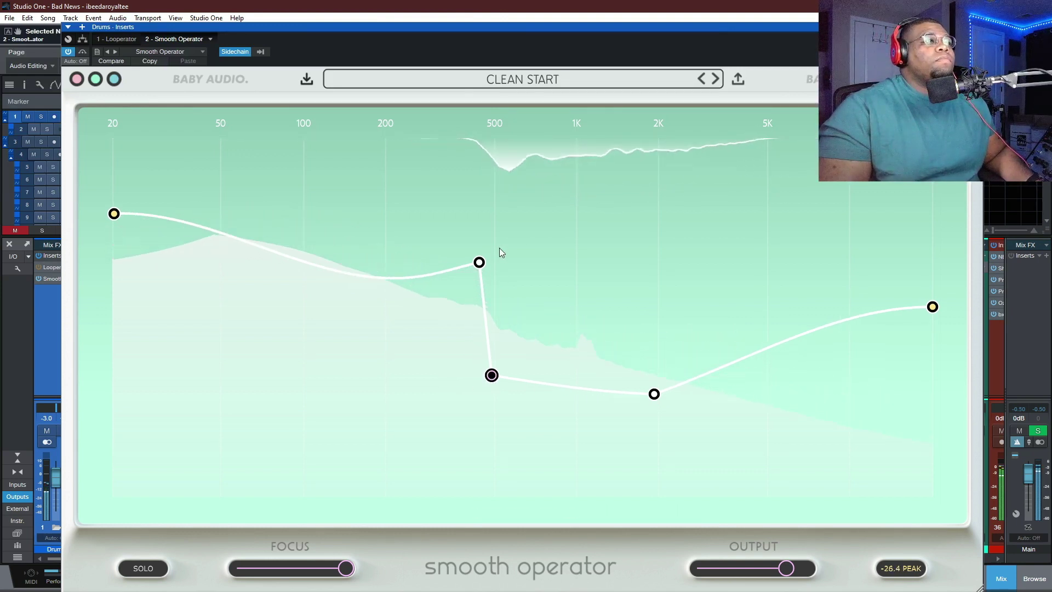
{"action": "left_click_drag", "start_coordinate": [479, 265], "coordinate": [462, 269]}
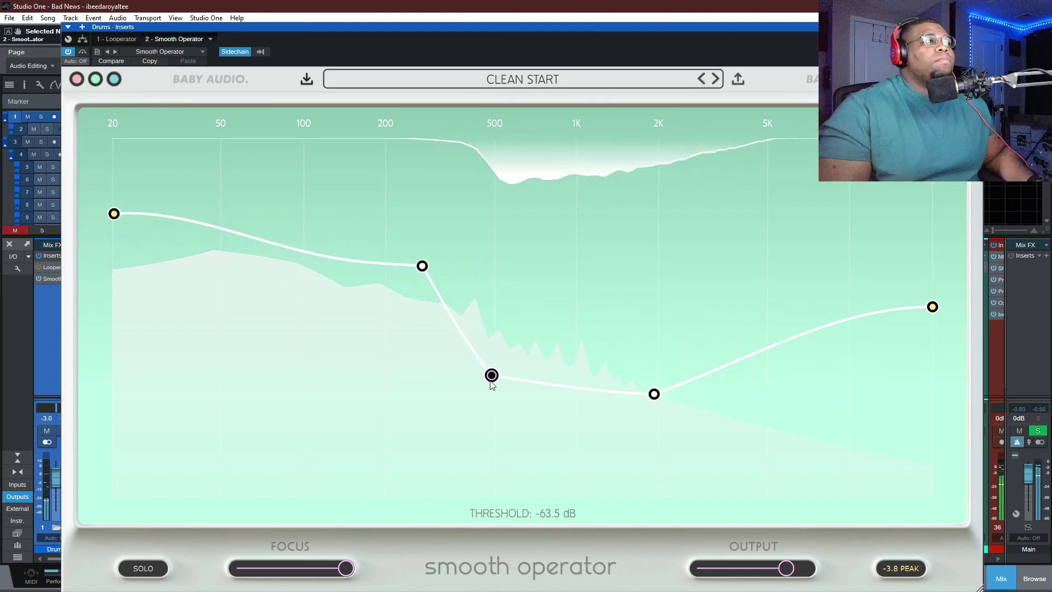
{"action": "left_click_drag", "start_coordinate": [491, 375], "coordinate": [439, 369]}
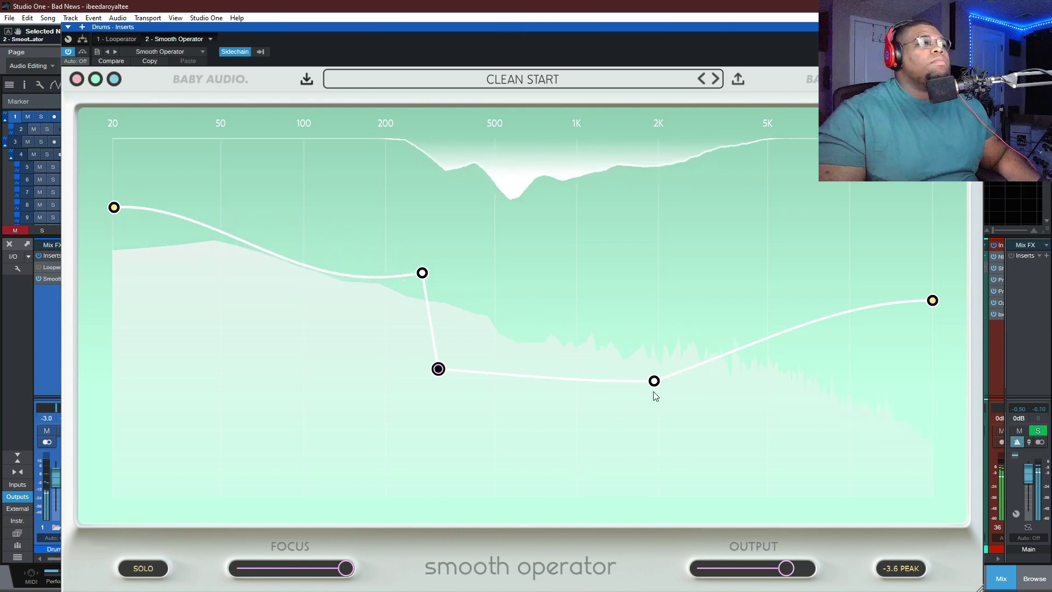
Raise the low-end and low-mid nodes further, and narrow the Q of the upper-mid node at 1907 Hz.
{"action": "mouse_move", "coordinate": [656, 383]}
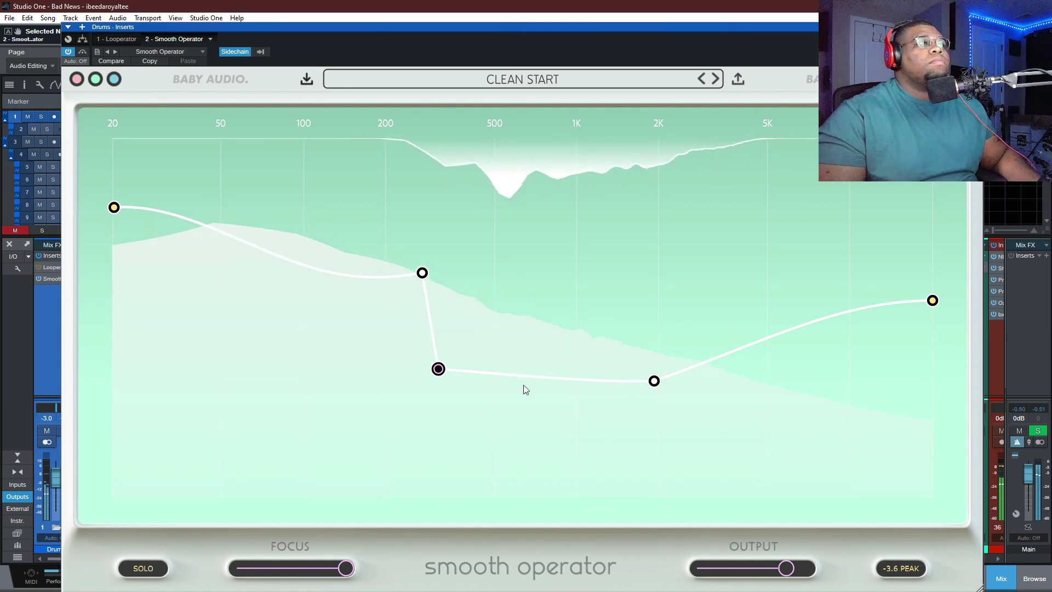
{"action": "mouse_move", "coordinate": [424, 278]}
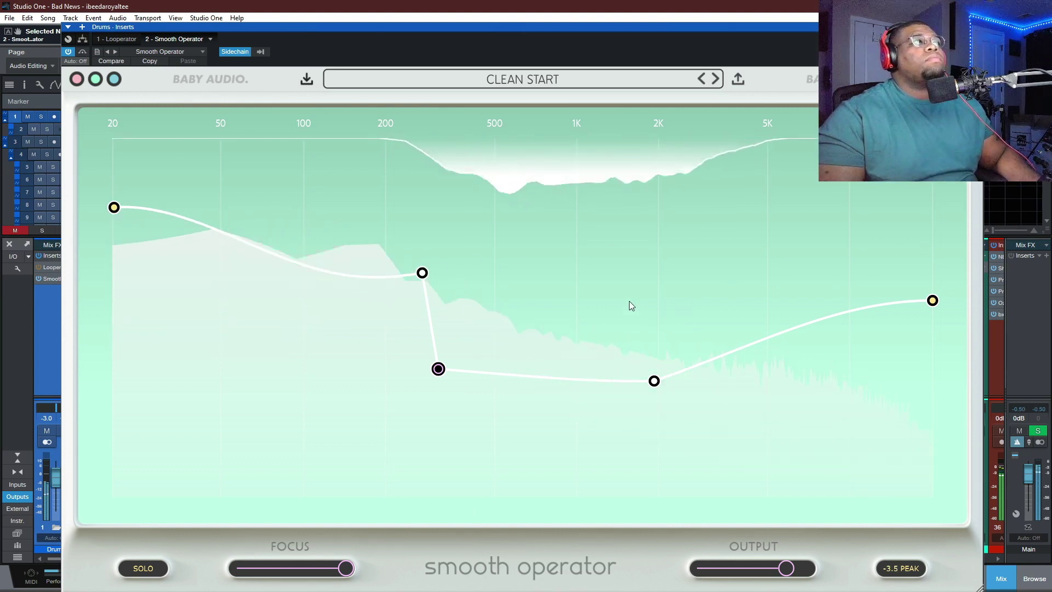
{"action": "mouse_move", "coordinate": [113, 207]}
{"action": "left_click_drag", "start_coordinate": [122, 174], "coordinate": [121, 162]}
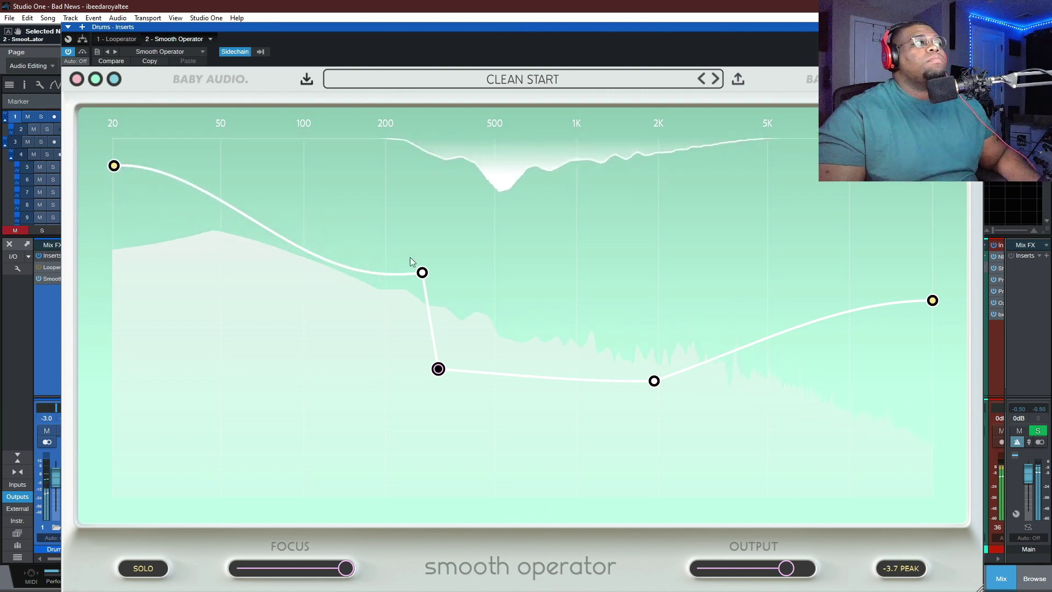
{"action": "left_click_drag", "start_coordinate": [422, 272], "coordinate": [418, 234]}
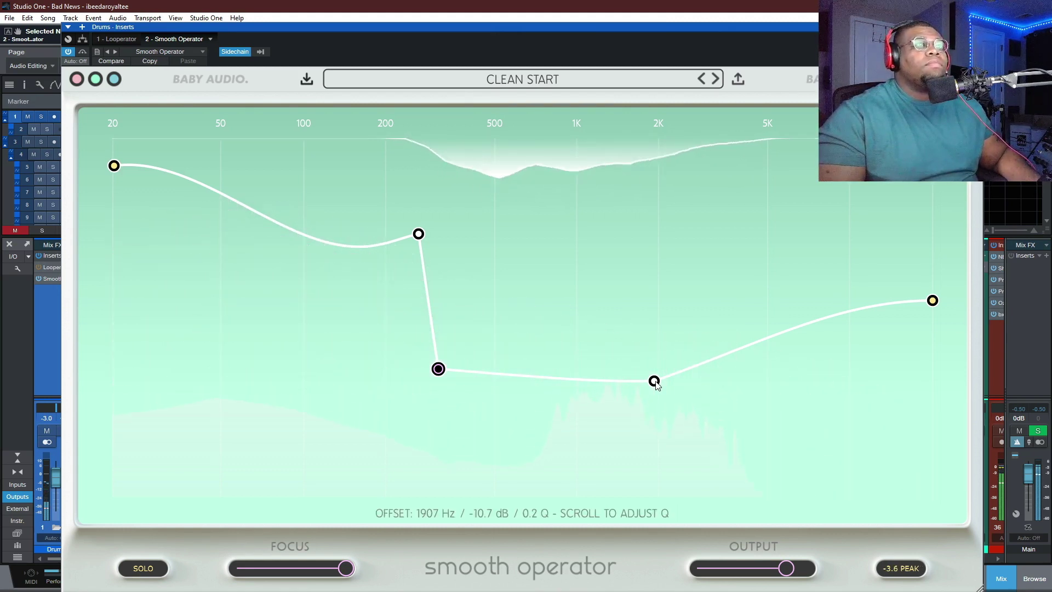
{"action": "scroll", "coordinate": [654, 384], "scroll_direction": "up", "scroll_amount": 2}
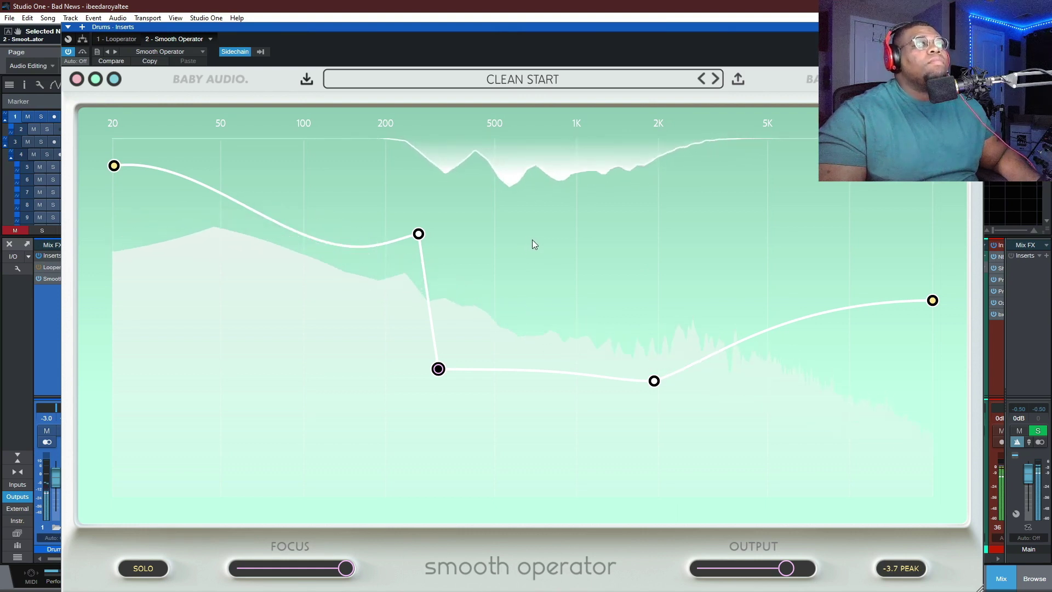
Compare the drums with Smooth Operator deactivated and bypassed against the processed sound, leave it active, and stop playback.
{"action": "left_click", "coordinate": [68, 52]}
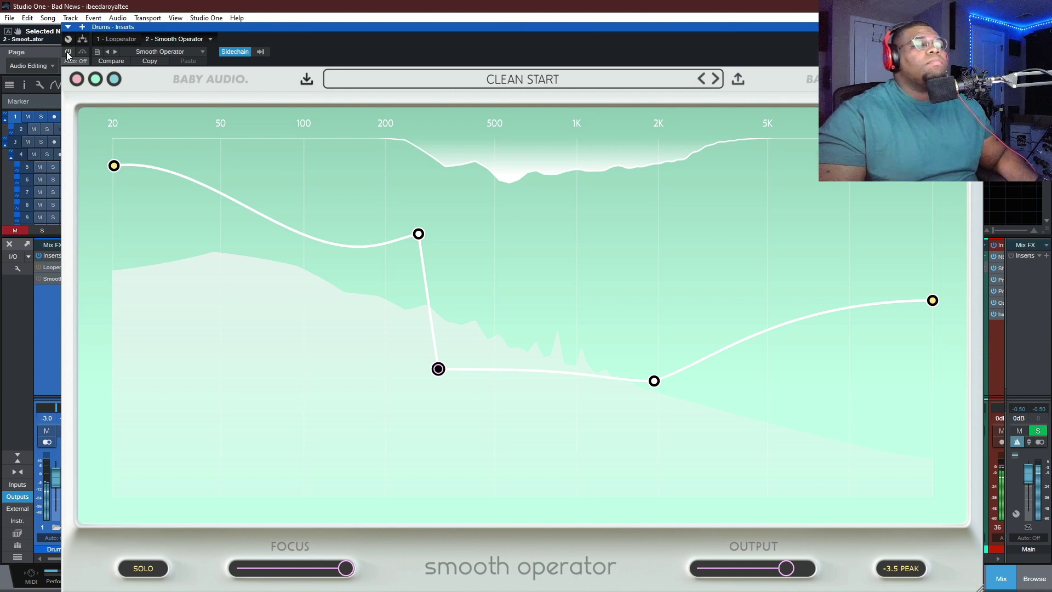
{"action": "left_click", "coordinate": [68, 51]}
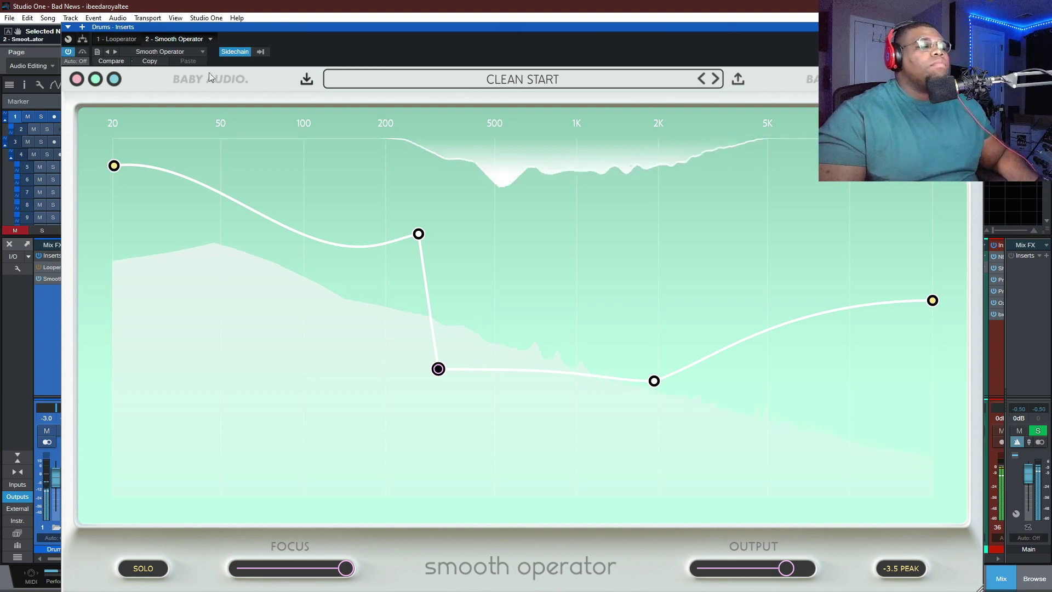
{"action": "left_click", "coordinate": [83, 51]}
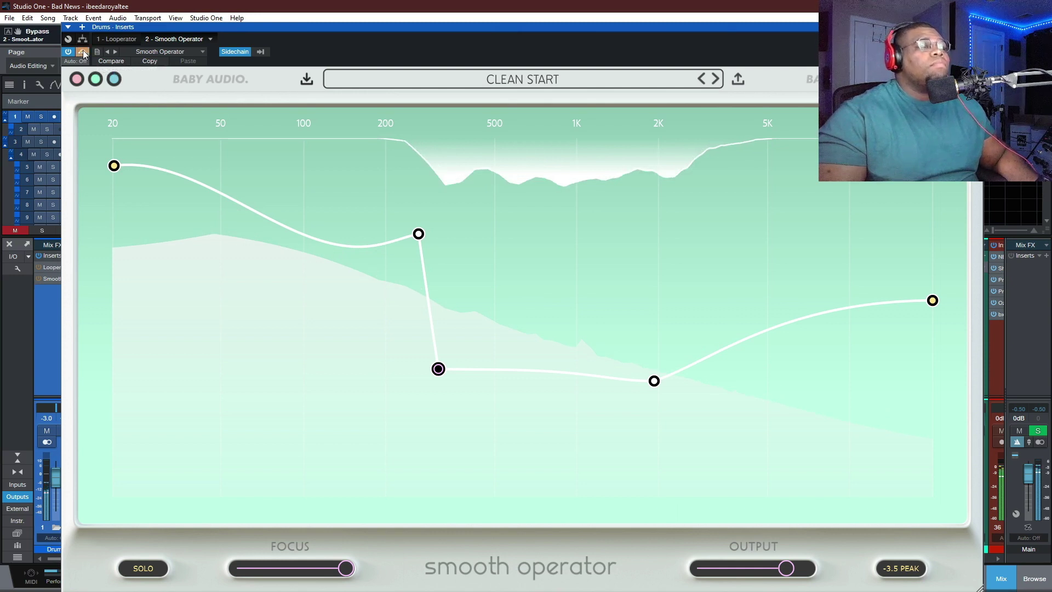
{"action": "left_click", "coordinate": [84, 52]}
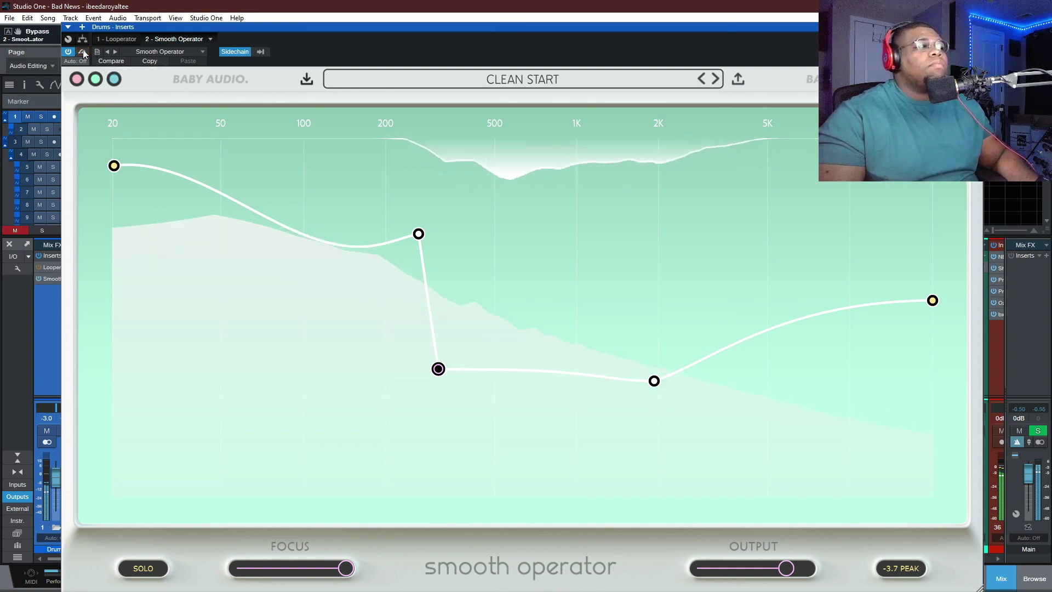
{"action": "key", "text": "space"}
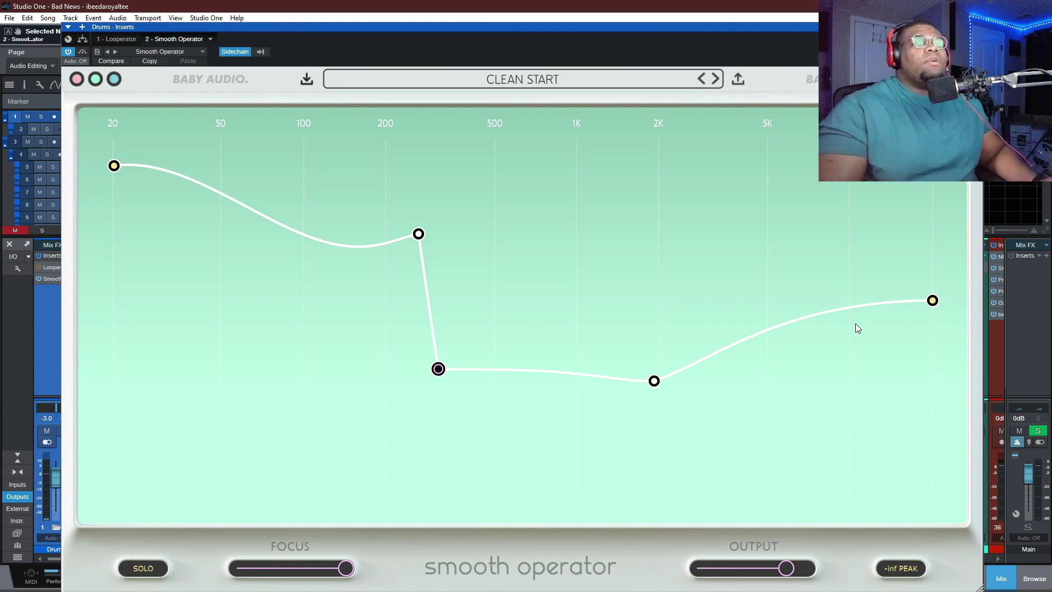
Move the upper-mid node to about 1.4 kHz and the low-mid node slightly up to about 250 Hz, and reposition the plug-in window higher.
{"action": "left_click_drag", "start_coordinate": [652, 386], "coordinate": [615, 364]}
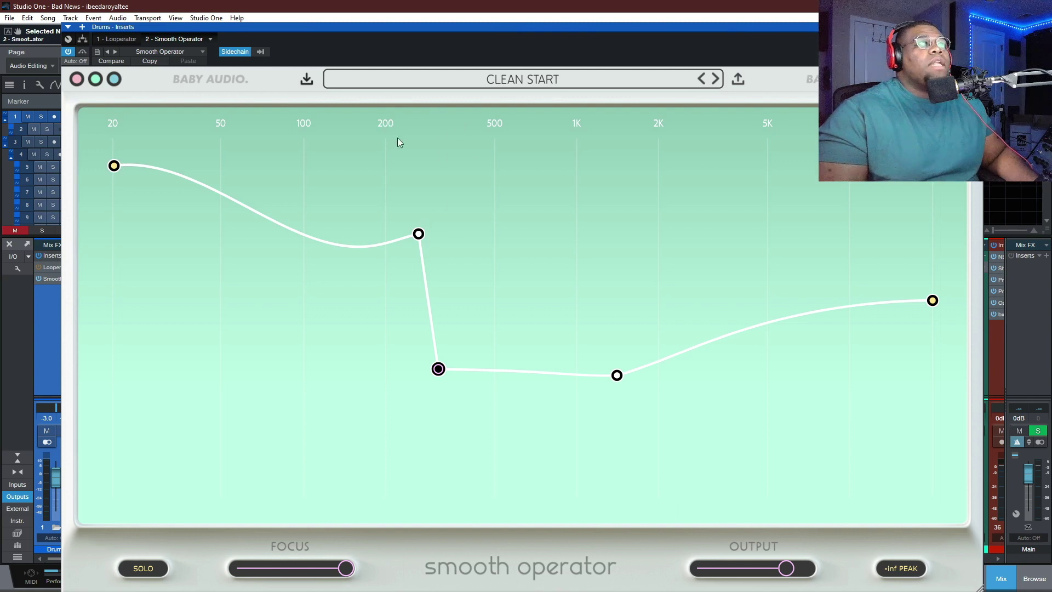
{"action": "left_click_drag", "start_coordinate": [418, 237], "coordinate": [411, 228]}
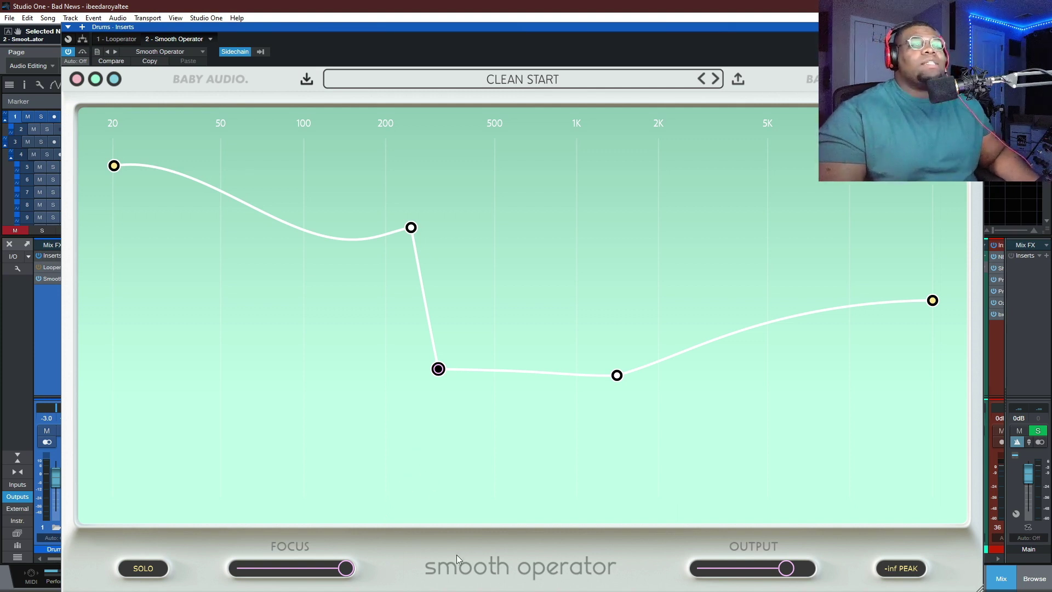
{"action": "left_click_drag", "start_coordinate": [682, 28], "coordinate": [685, 14]}
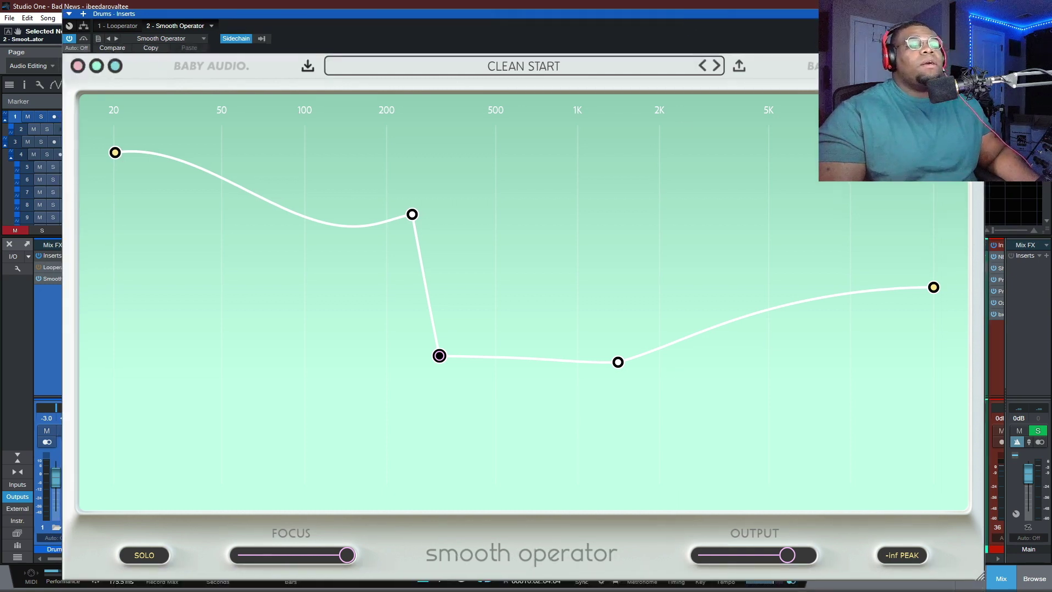